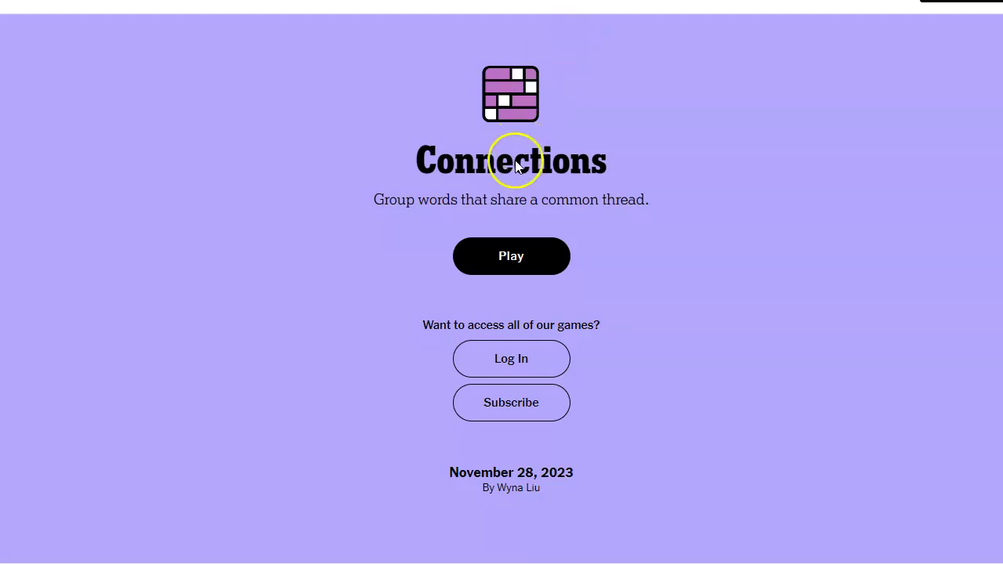
# Start the Connections puzzle to show its sixteen-word grid.
pyautogui.click(510, 253)
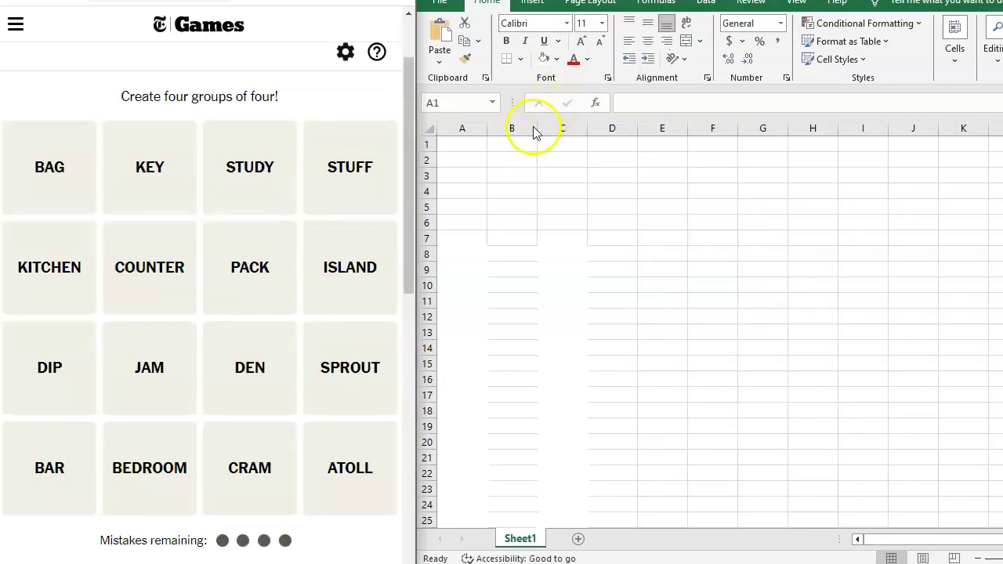
# Select A1:E7 and enter atoll, island, key and bar down cells A1 to A4.
pyautogui.moveTo(464, 144); pyautogui.dragTo(688, 238)
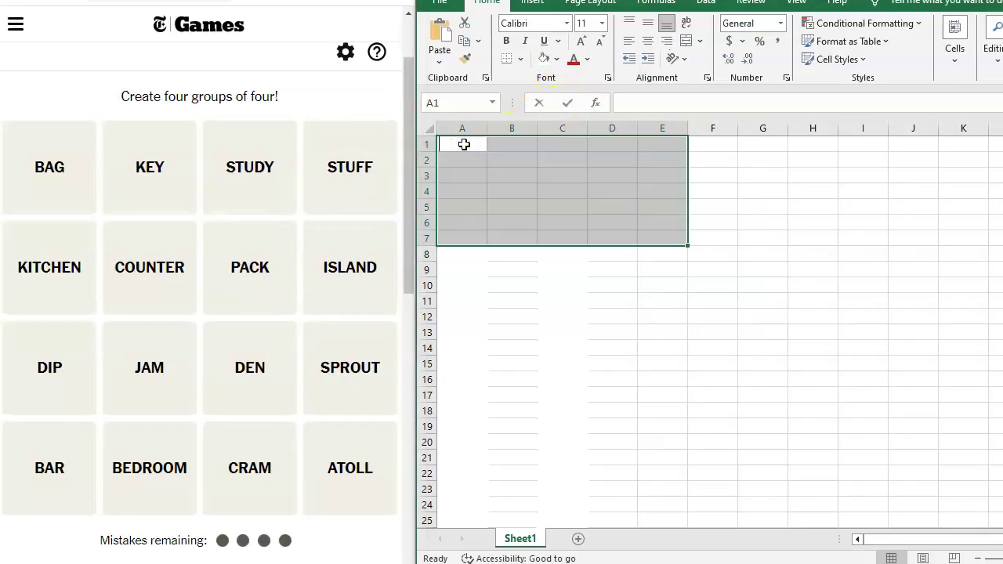
pyautogui.write('atoll')
pyautogui.click(467, 160)
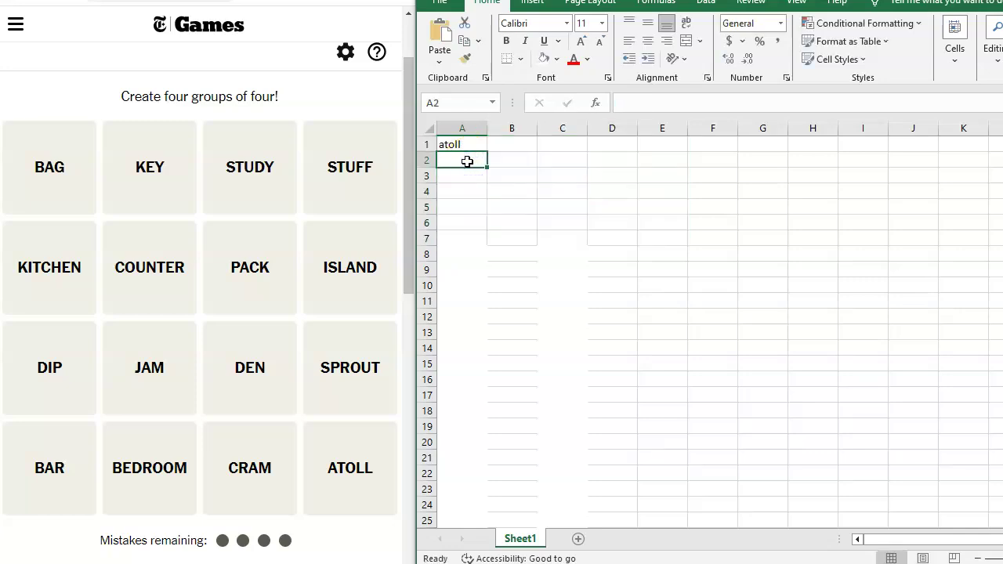
pyautogui.write('island')
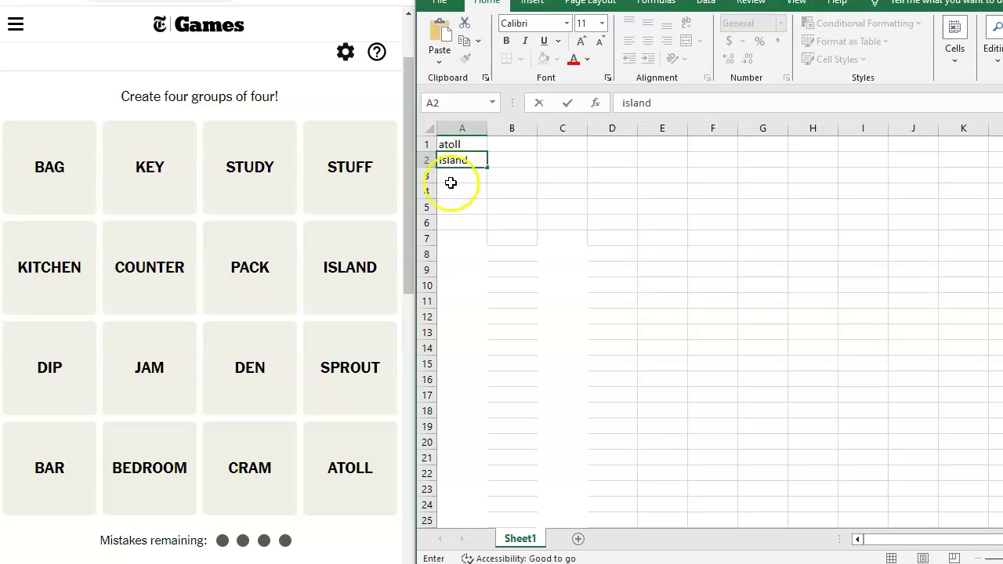
pyautogui.click(453, 177)
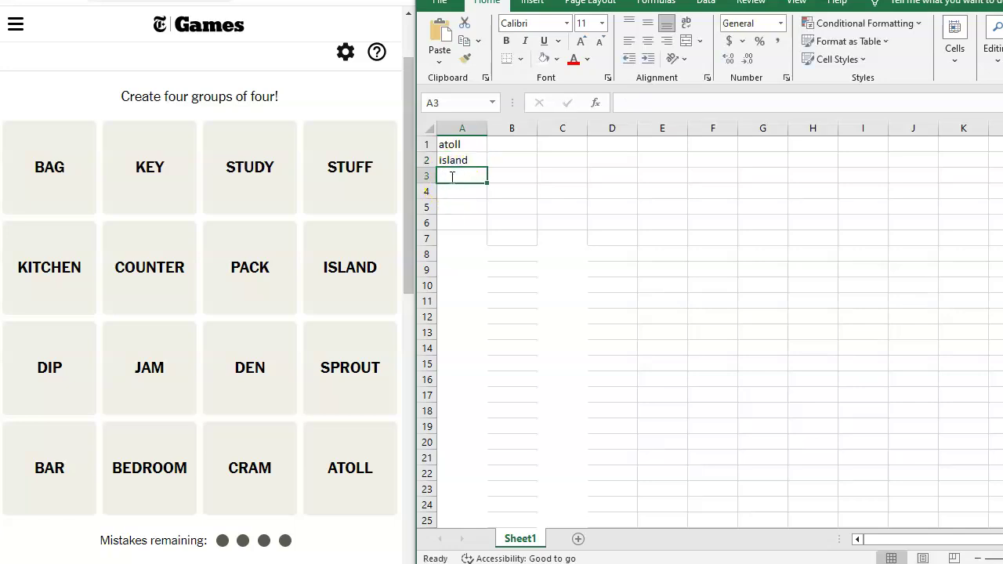
pyautogui.write('key')
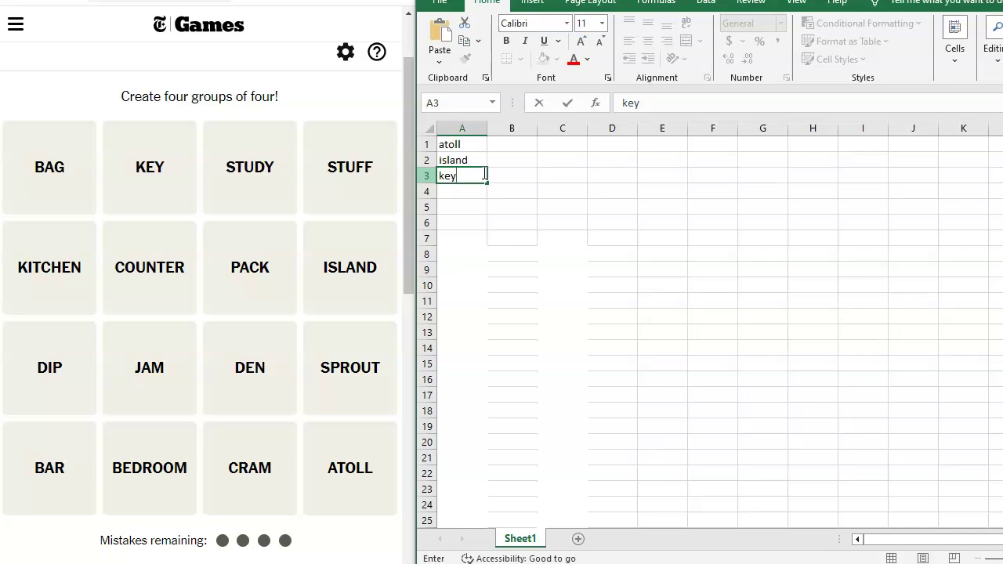
pyautogui.click(460, 179)
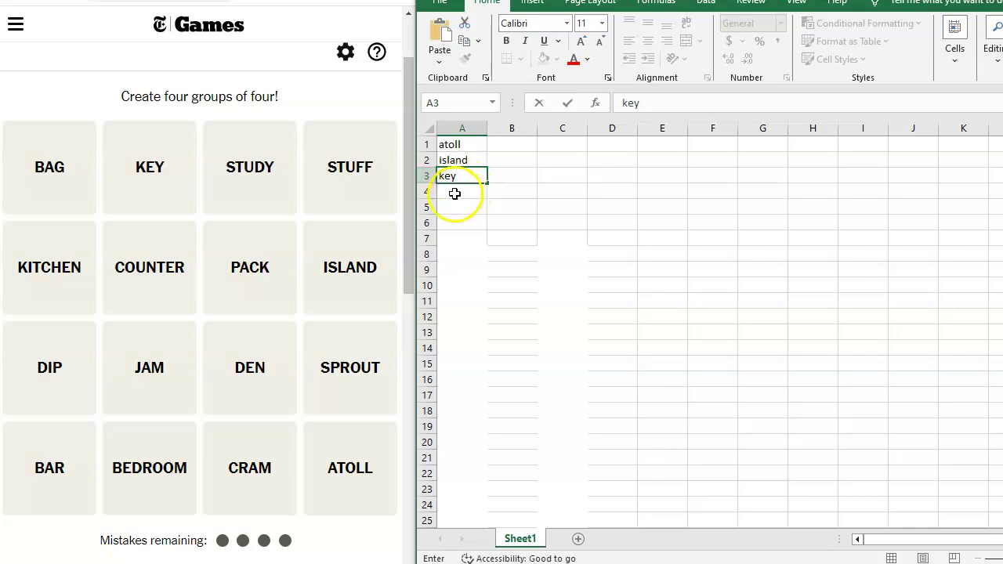
pyautogui.click(455, 194)
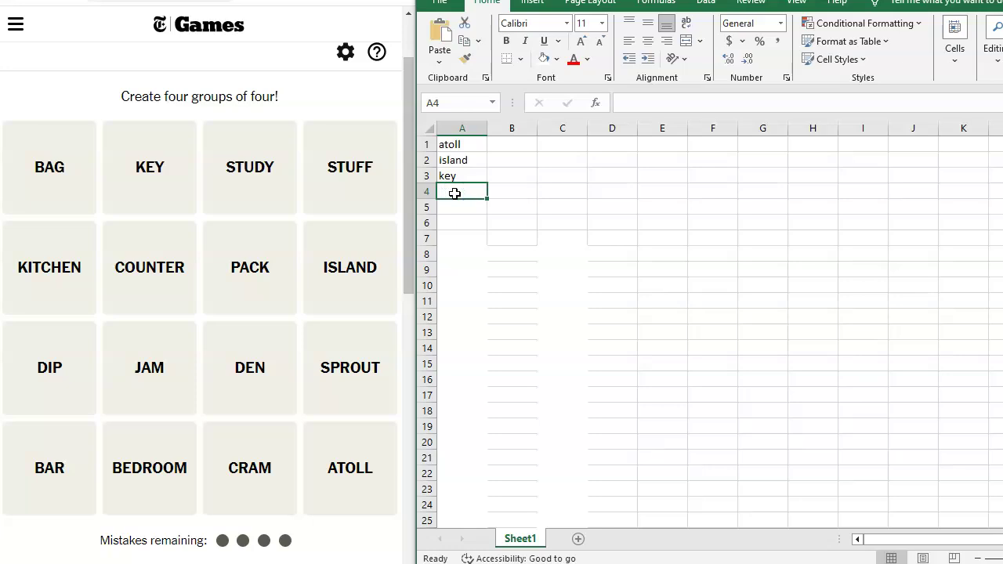
pyautogui.write('bar')
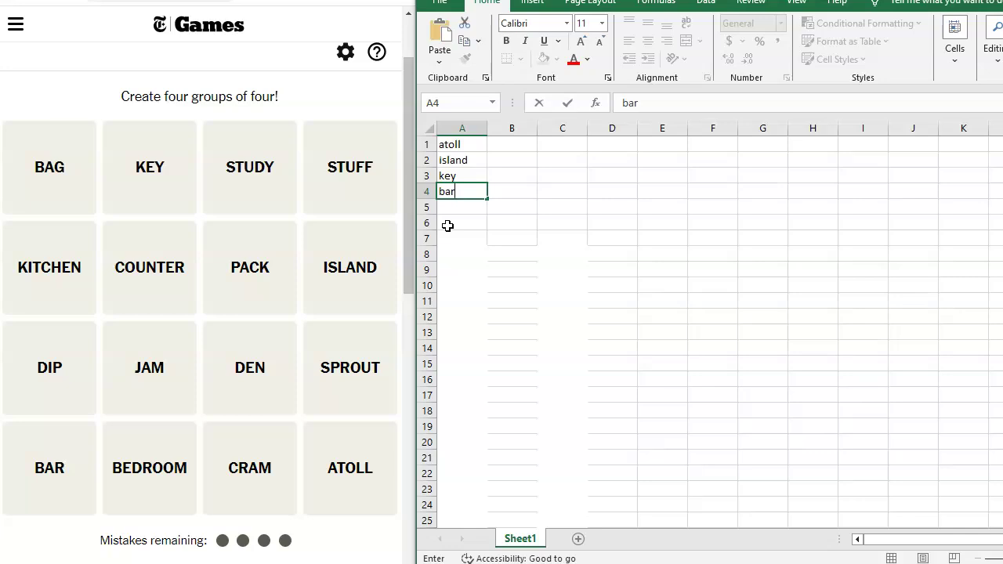
# Enter kitchen, study, den and bedroom into cells B1 to B4.
pyautogui.click(516, 145)
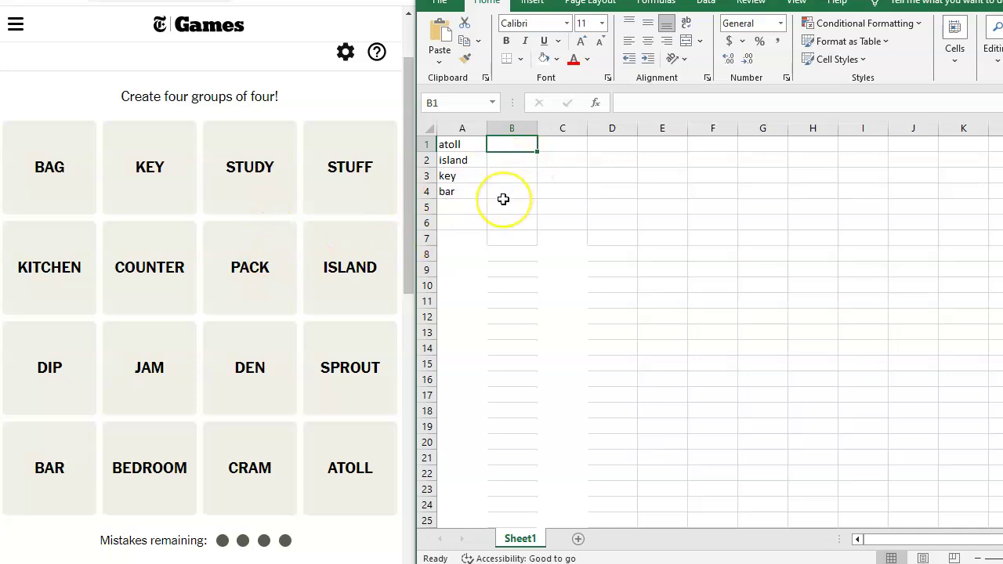
pyautogui.write('kitc')
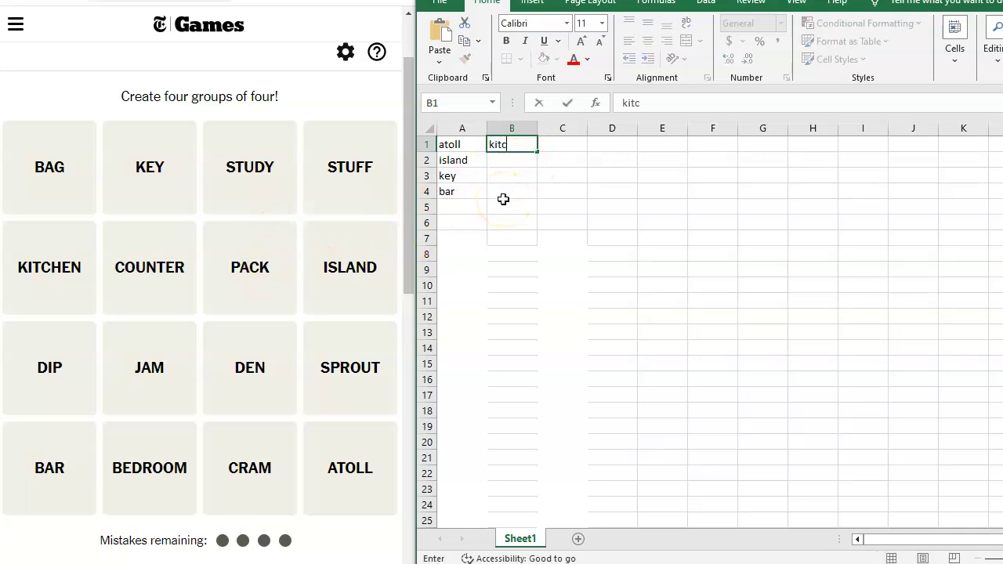
pyautogui.write('hen')
pyautogui.press('Return')
pyautogui.write('t')
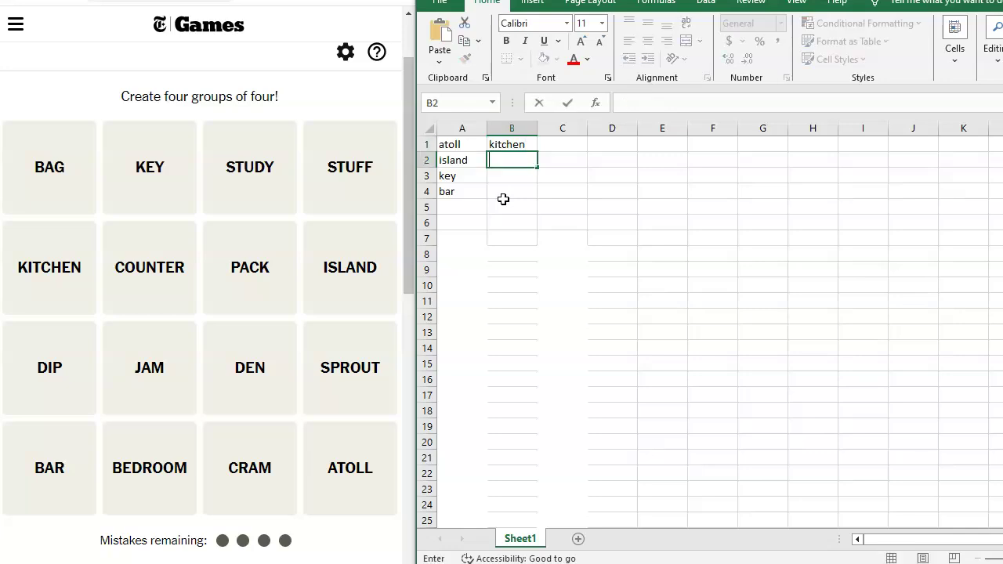
pyautogui.write('tudy')
pyautogui.press('Return')
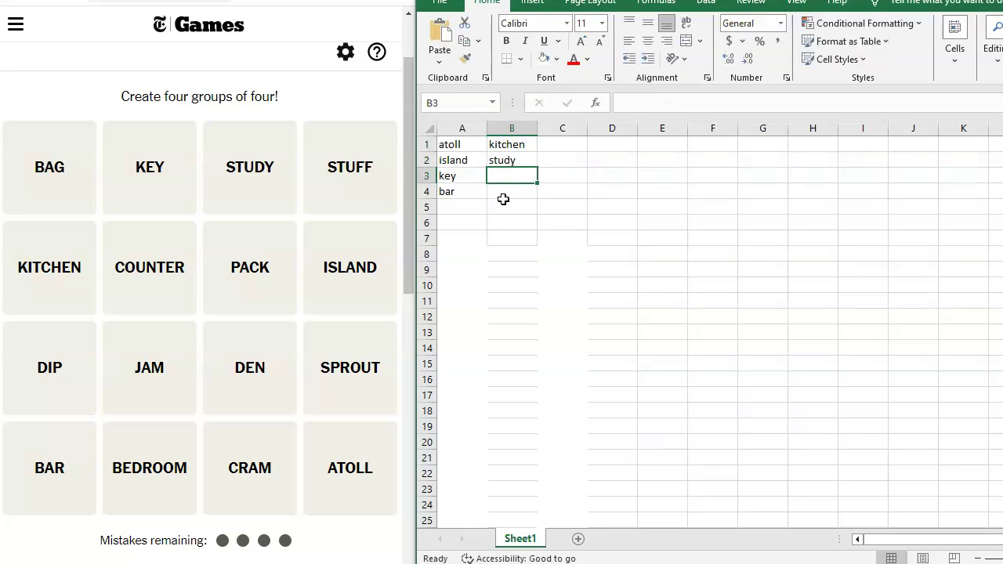
pyautogui.write('den')
pyautogui.press('Return')
pyautogui.write('bed')
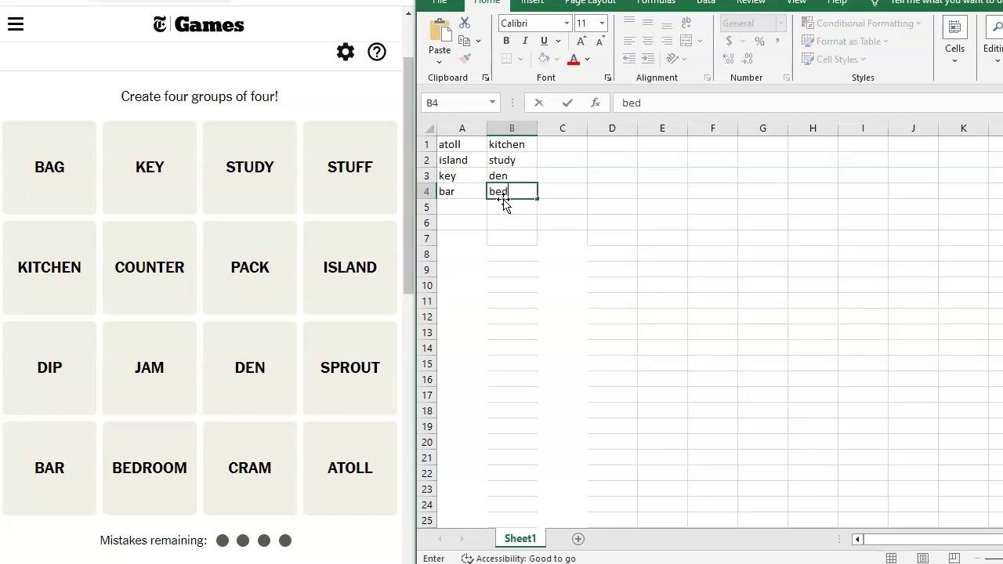
pyautogui.write('room')
# Enter stuff, pack, jam and cram into cells C1 to C4.
pyautogui.click(553, 147)
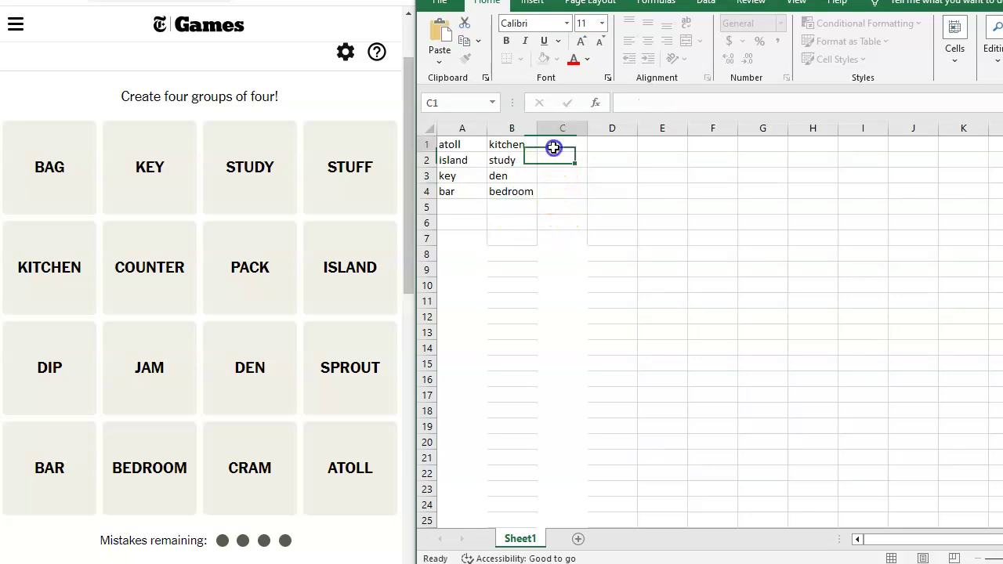
pyautogui.write('stuff')
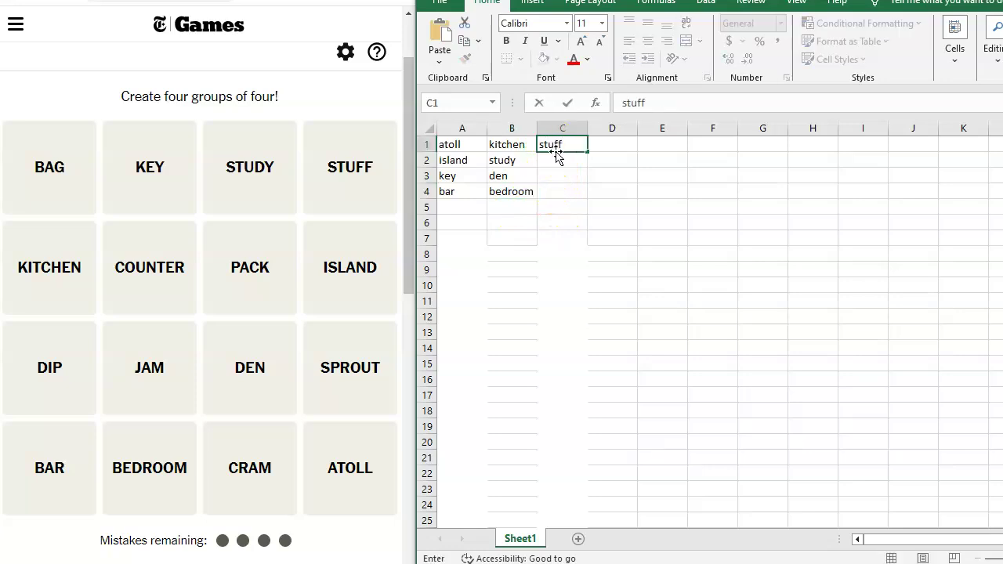
pyautogui.click(556, 157)
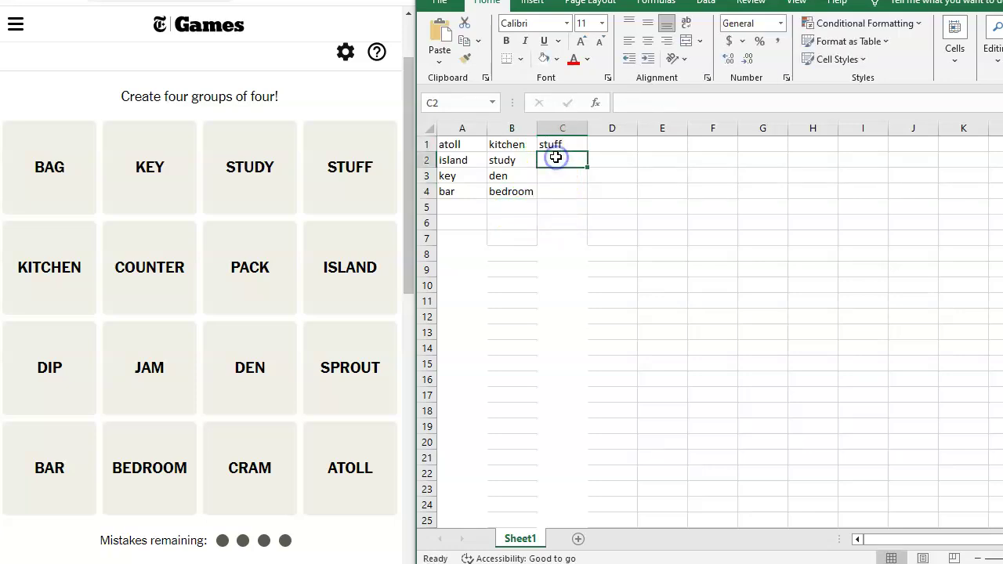
pyautogui.write('pack')
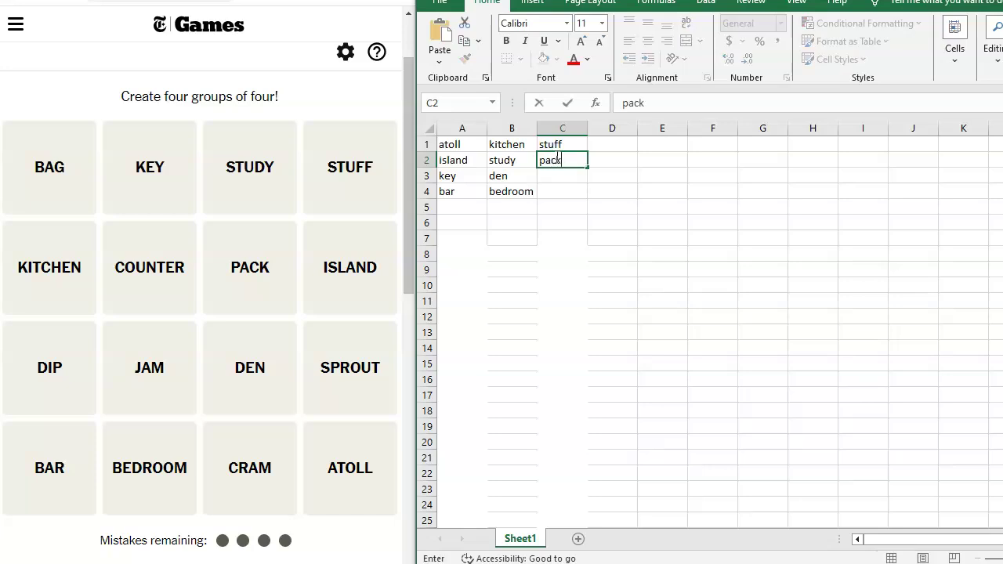
pyautogui.click(563, 175)
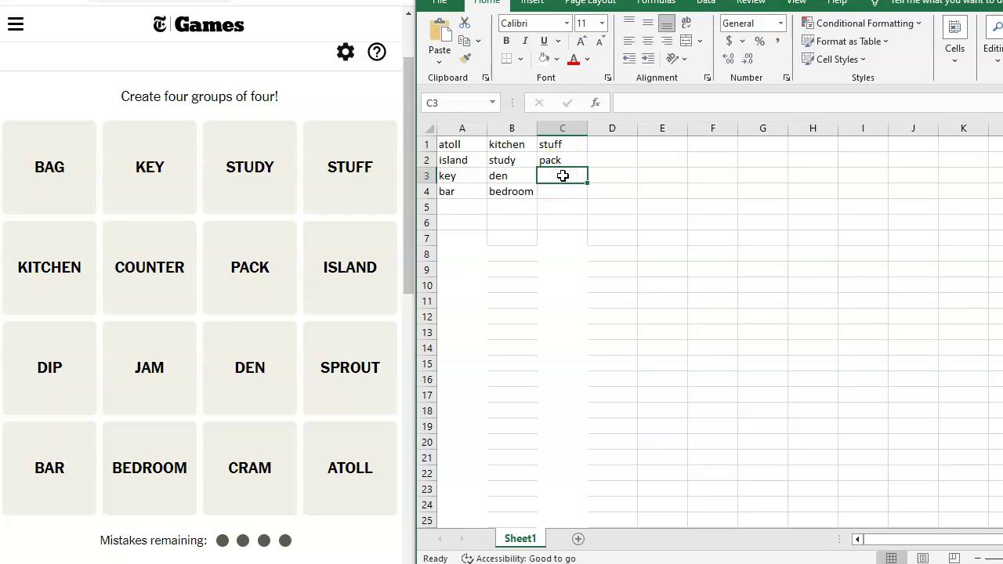
pyautogui.write('jam')
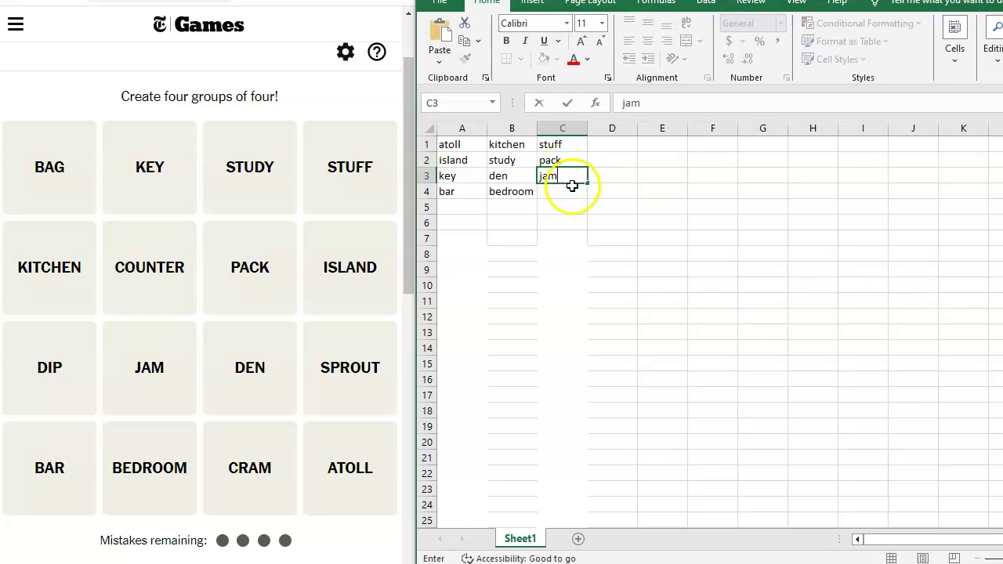
pyautogui.click(568, 191)
pyautogui.write('cra')
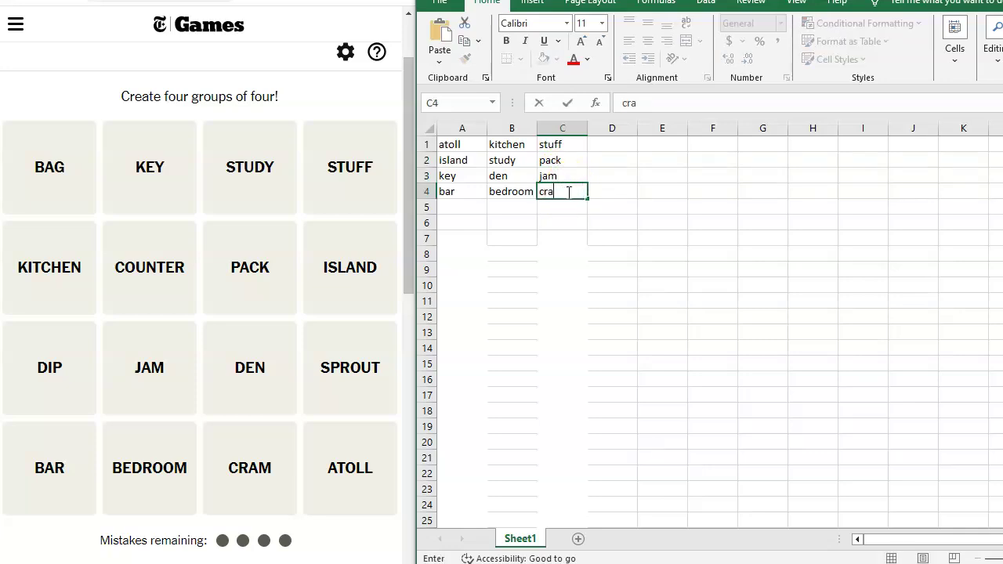
pyautogui.write('m')
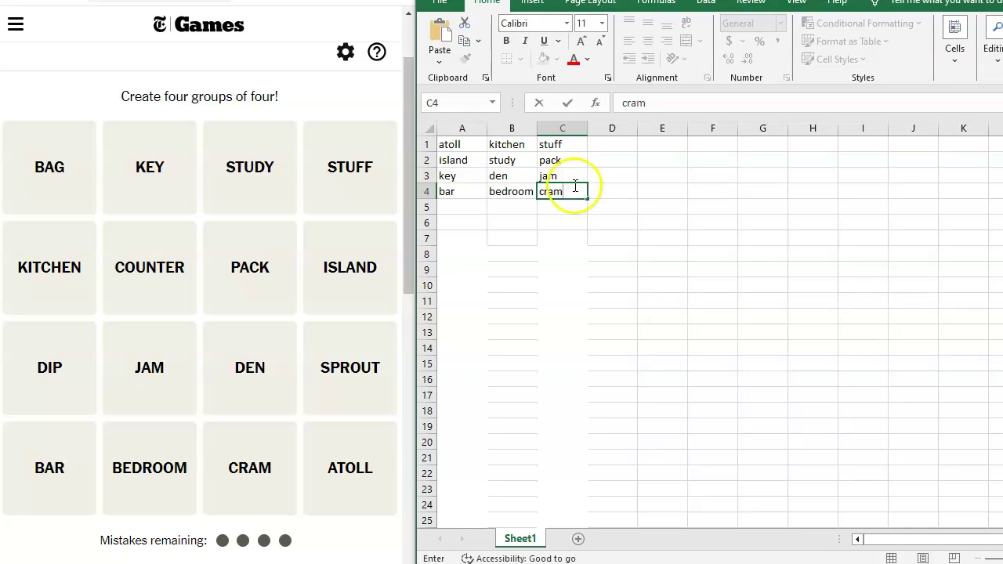
pyautogui.click(607, 143)
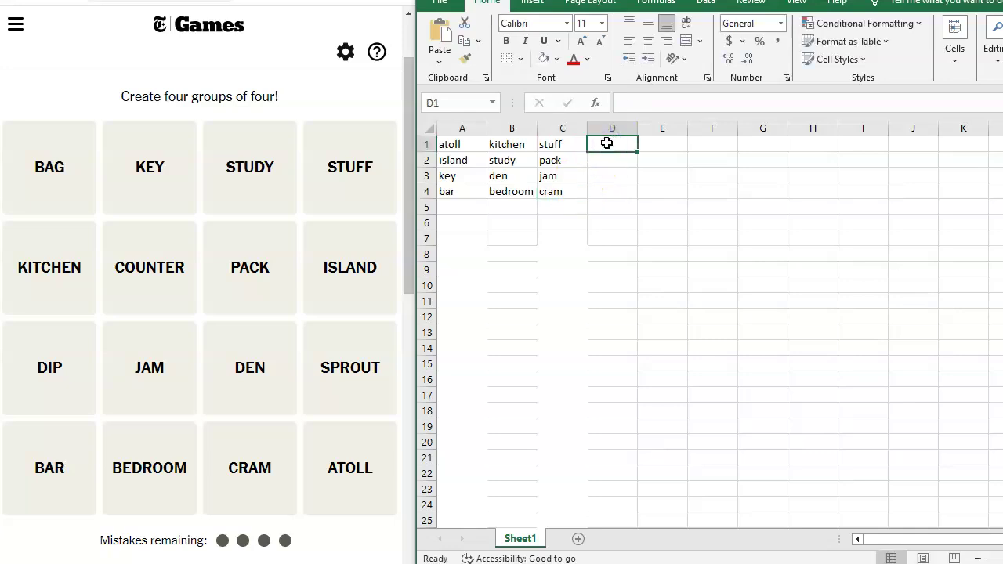
# Enter bag, dip, sprout and counter into column D to finish the word list.
pyautogui.write('bag')
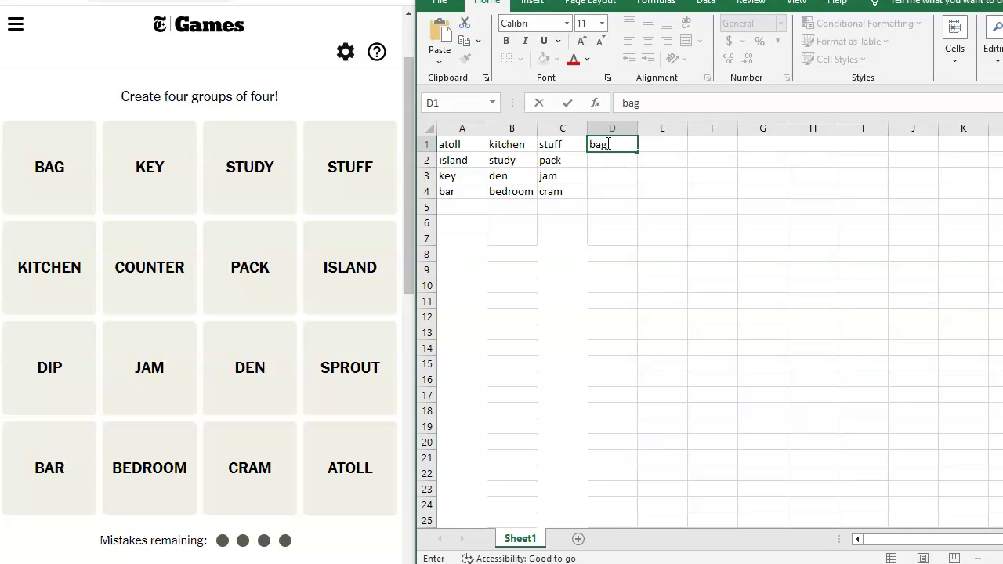
pyautogui.click(606, 161)
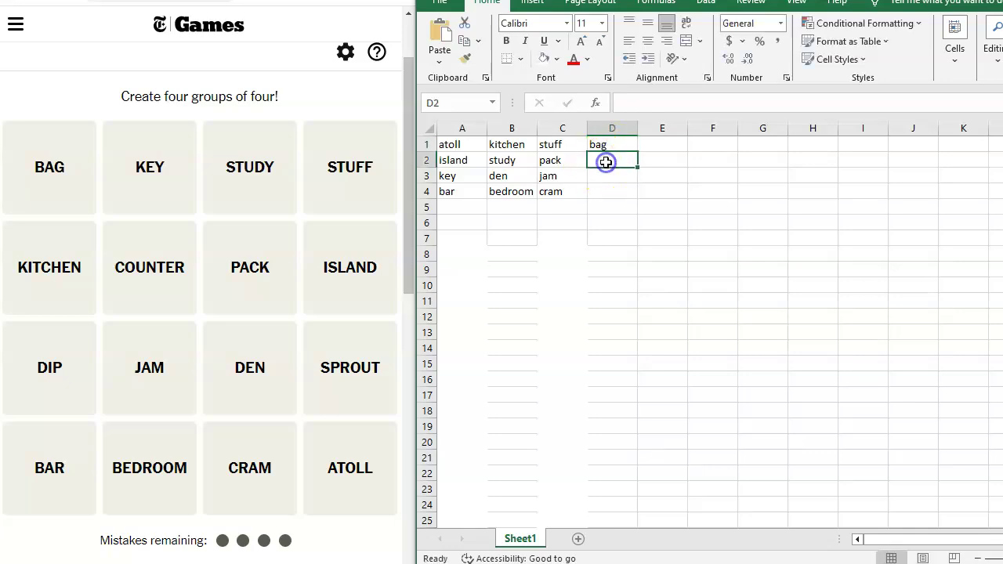
pyautogui.write('dip')
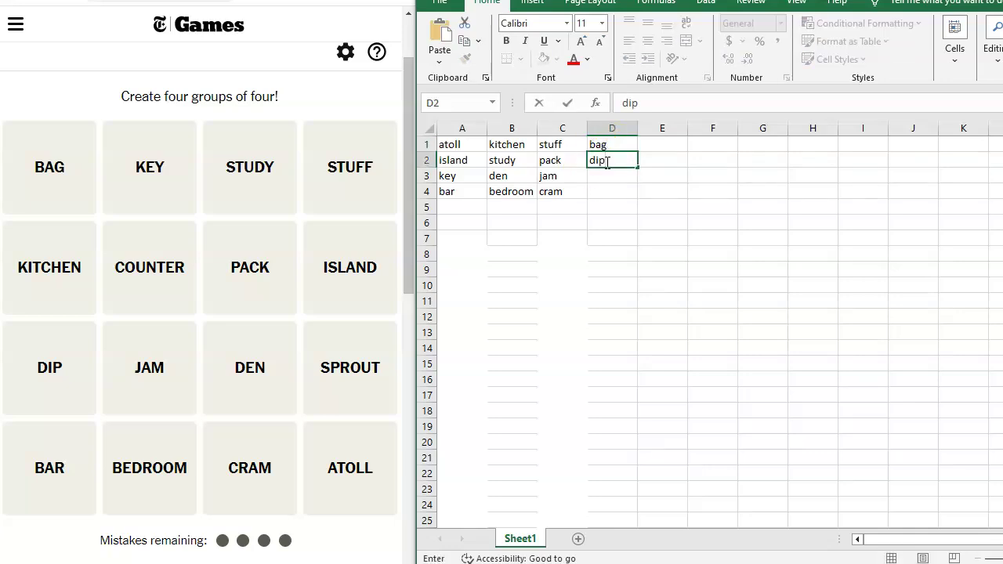
pyautogui.click(603, 176)
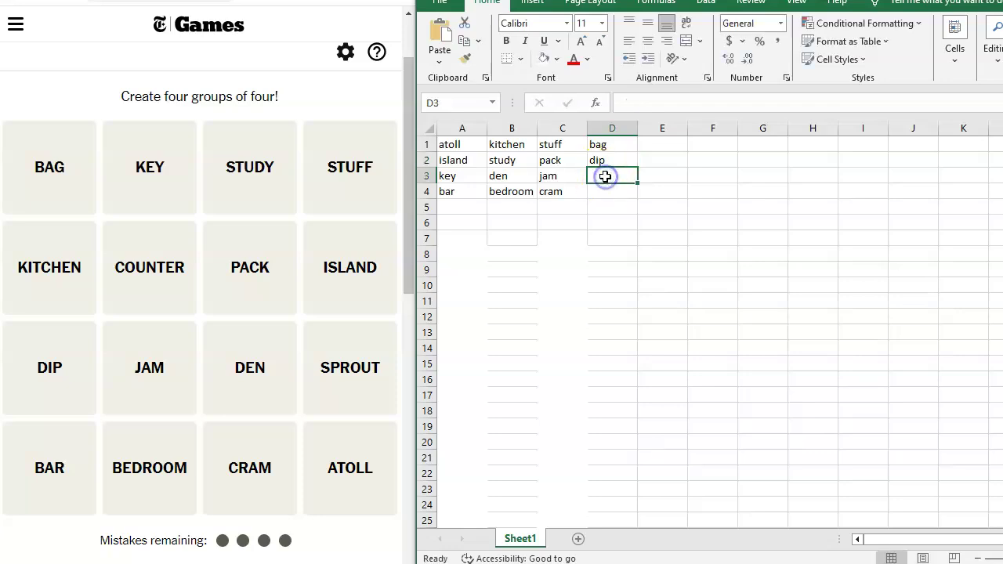
pyautogui.write('s')
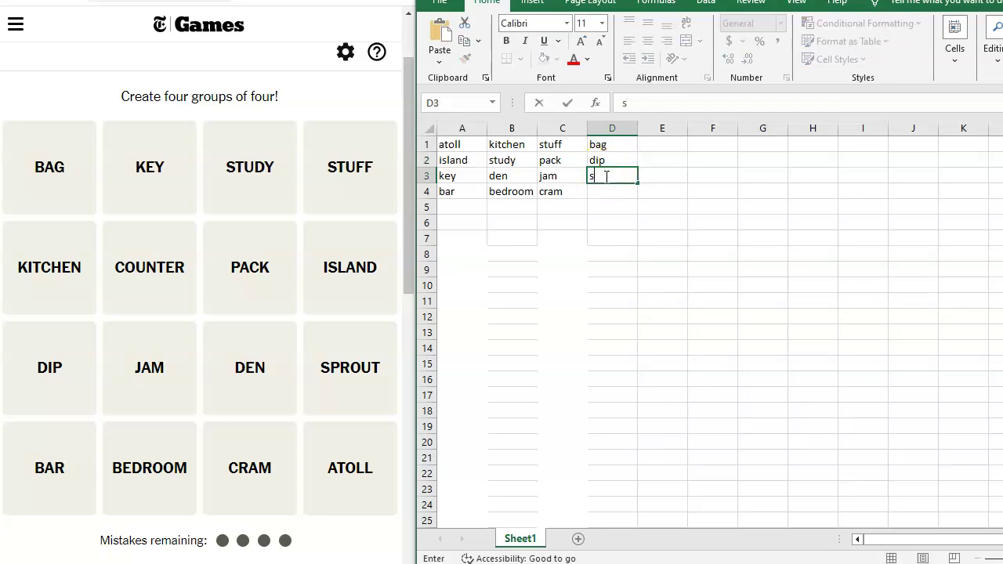
pyautogui.write('roprout')
pyautogui.click(609, 194)
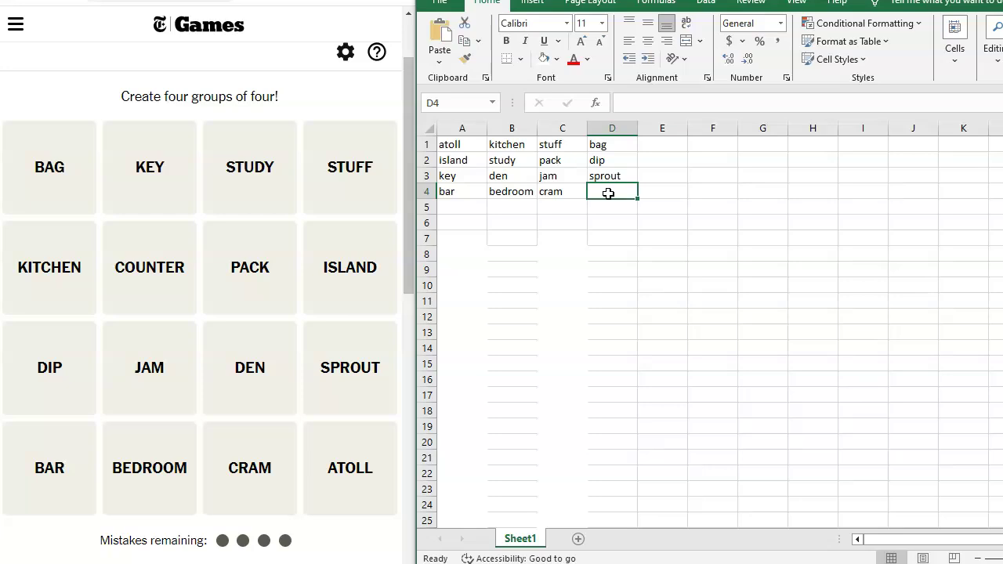
pyautogui.click(477, 181)
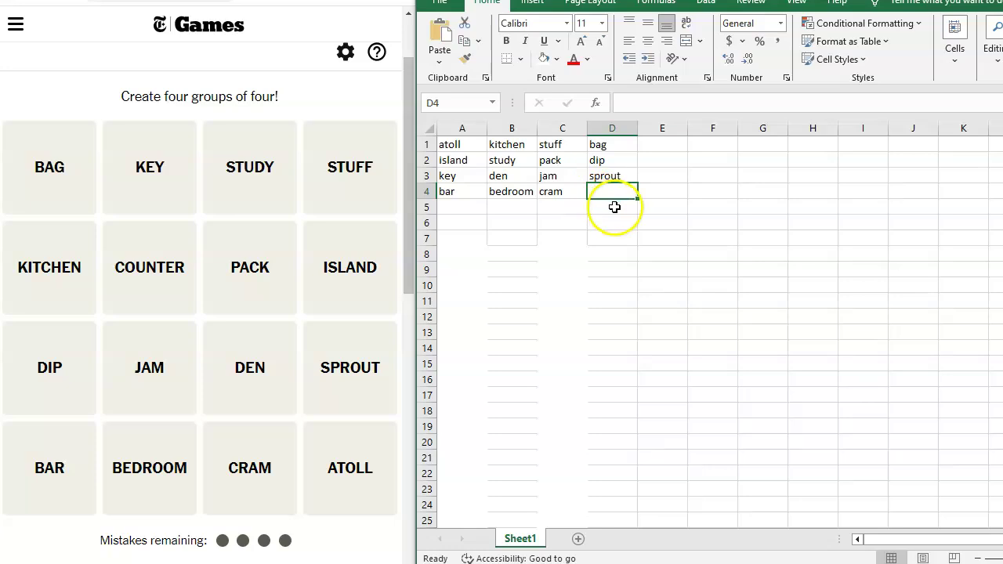
pyautogui.write('counter')
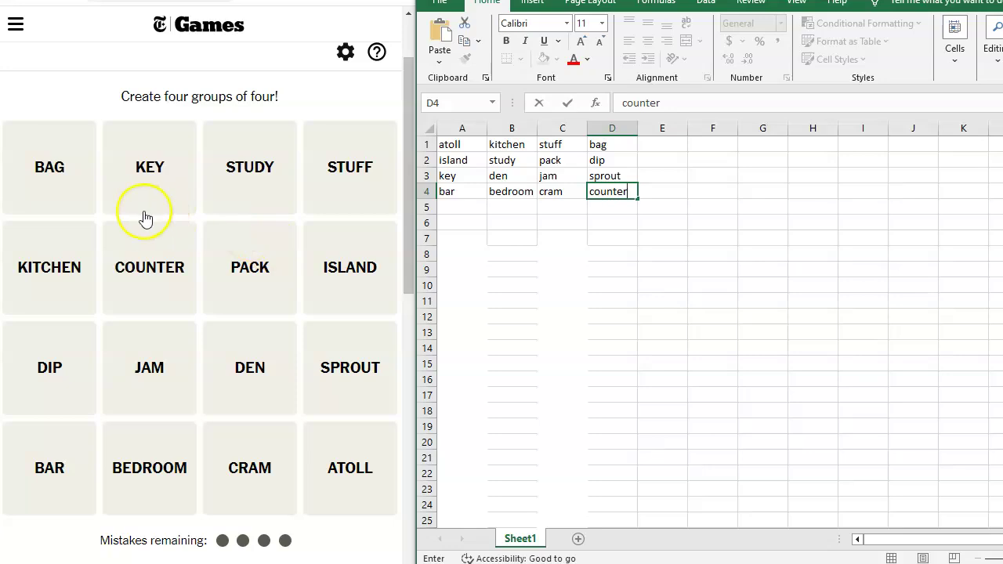
# Submit STUDY, KITCHEN, BEDROOM and DEN as the Rooms in a House group.
pyautogui.click(237, 174)
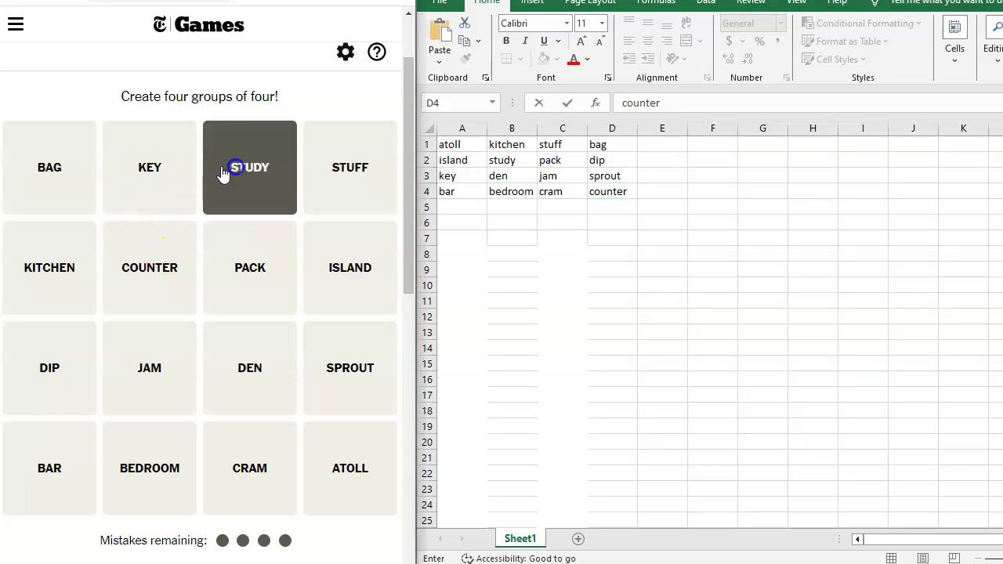
pyautogui.click(50, 268)
pyautogui.click(143, 471)
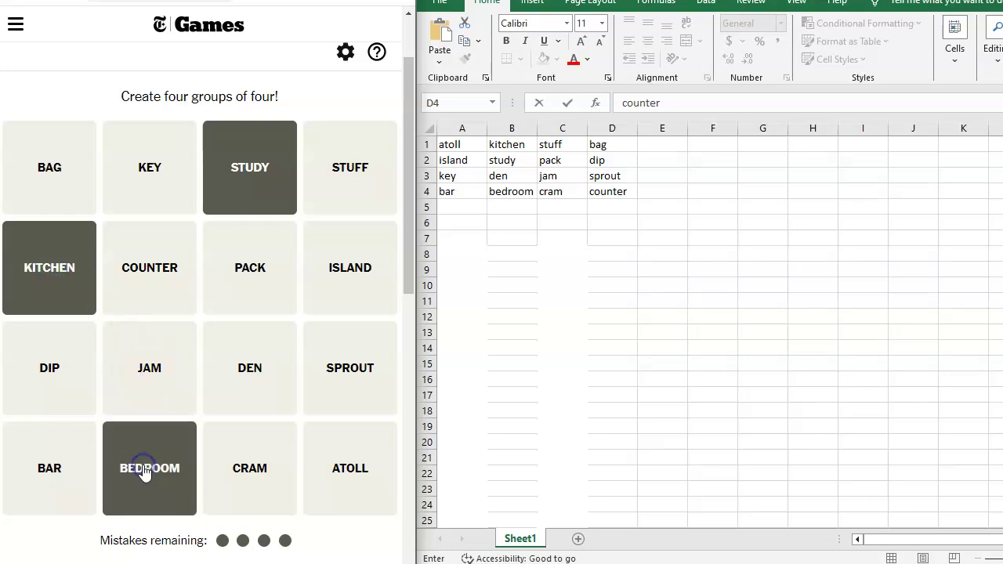
pyautogui.click(256, 366)
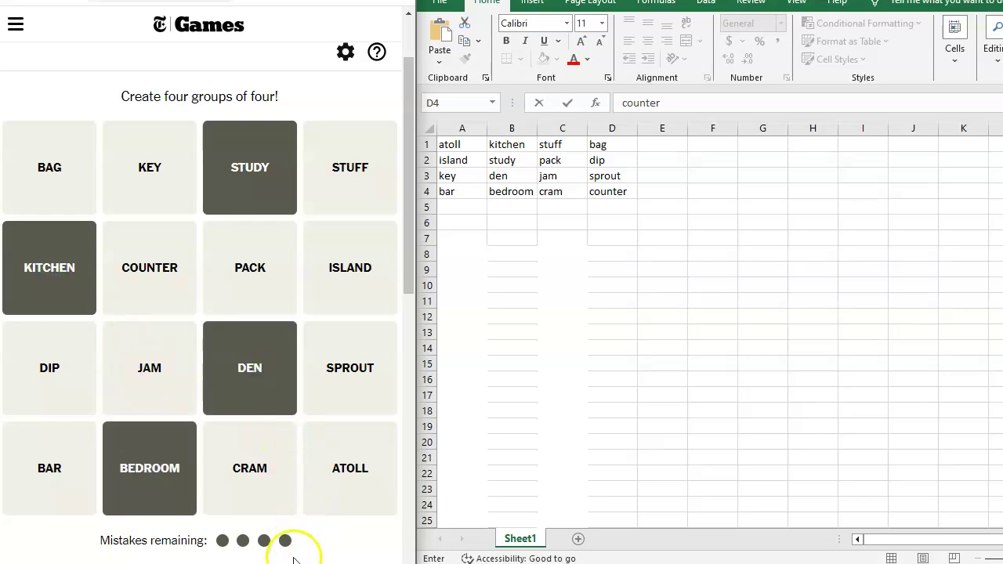
pyautogui.scroll(-2, 330, 431)
pyautogui.click(306, 440)
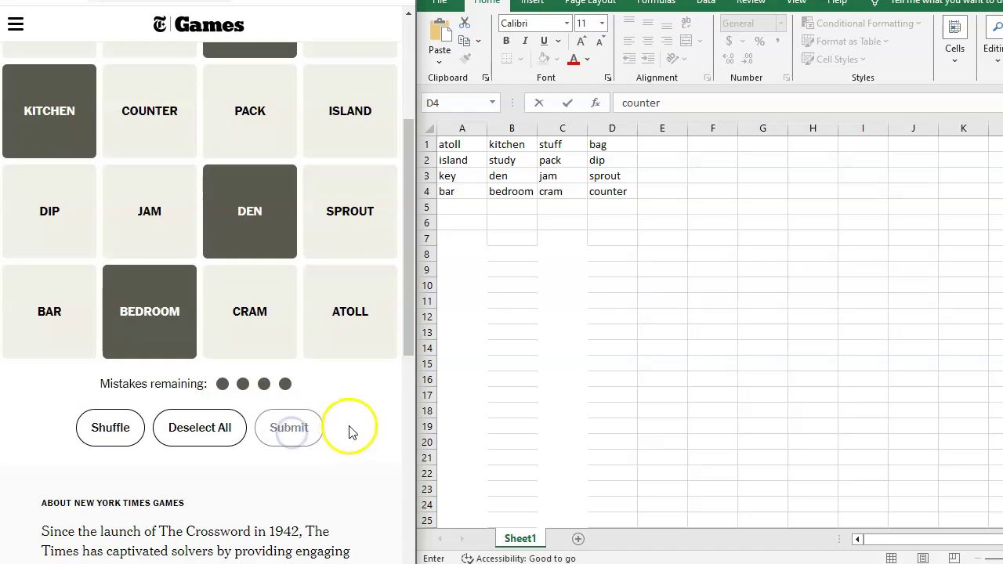
pyautogui.scroll(3, 351, 430)
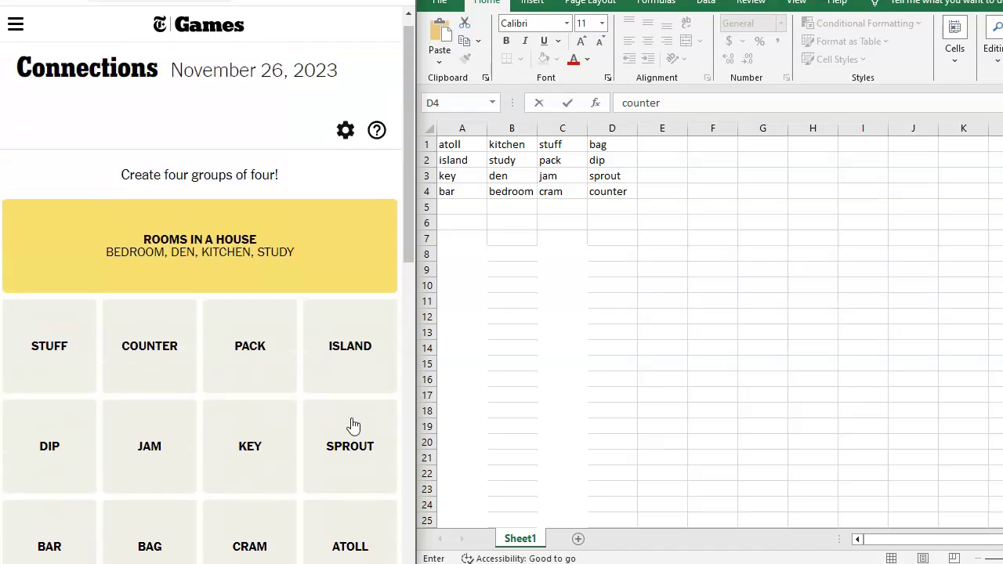
# Select ATOLL, ISLAND, KEY and BAR as an island-themed guess.
pyautogui.scroll(-1, 352, 424)
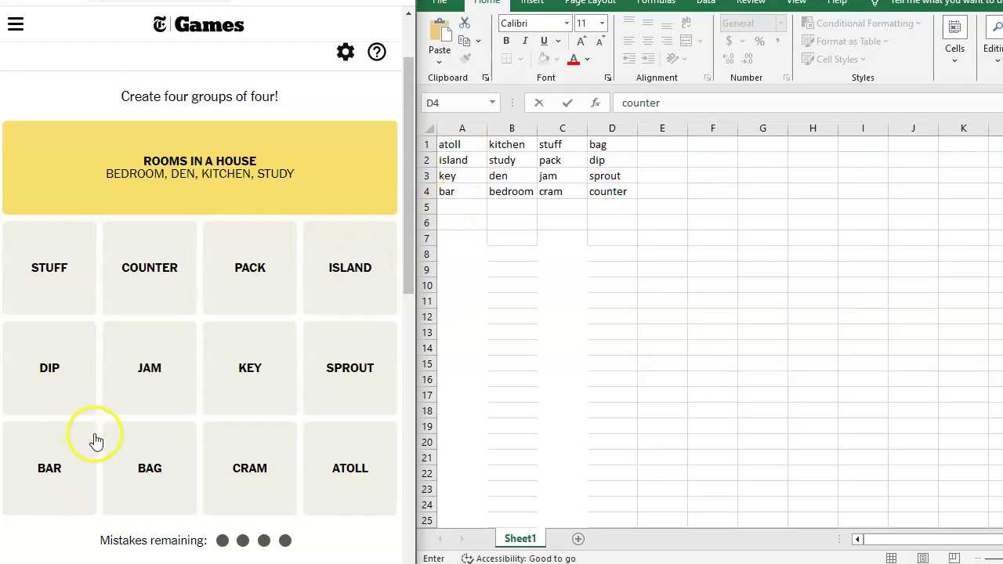
pyautogui.click(345, 461)
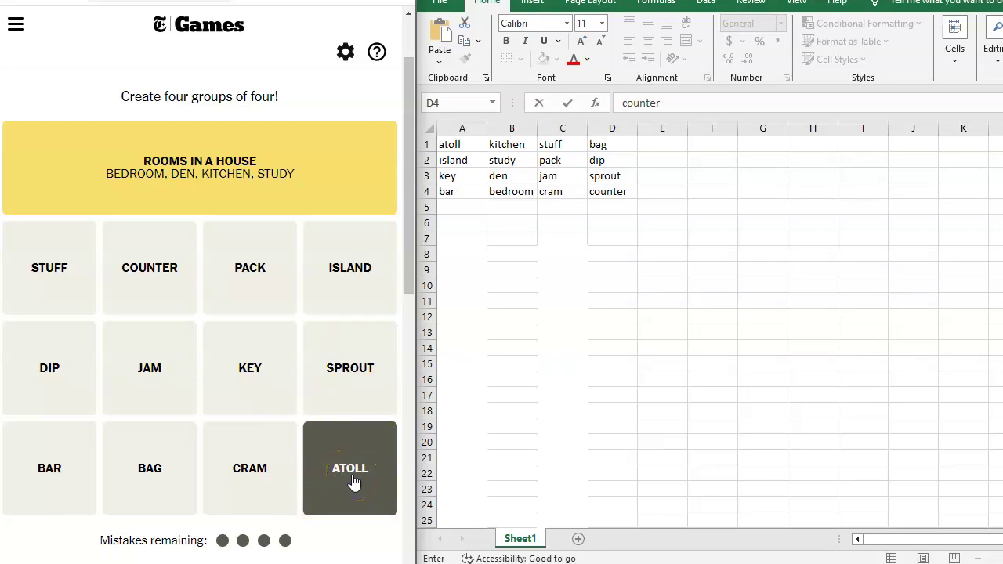
pyautogui.click(374, 320)
pyautogui.click(353, 271)
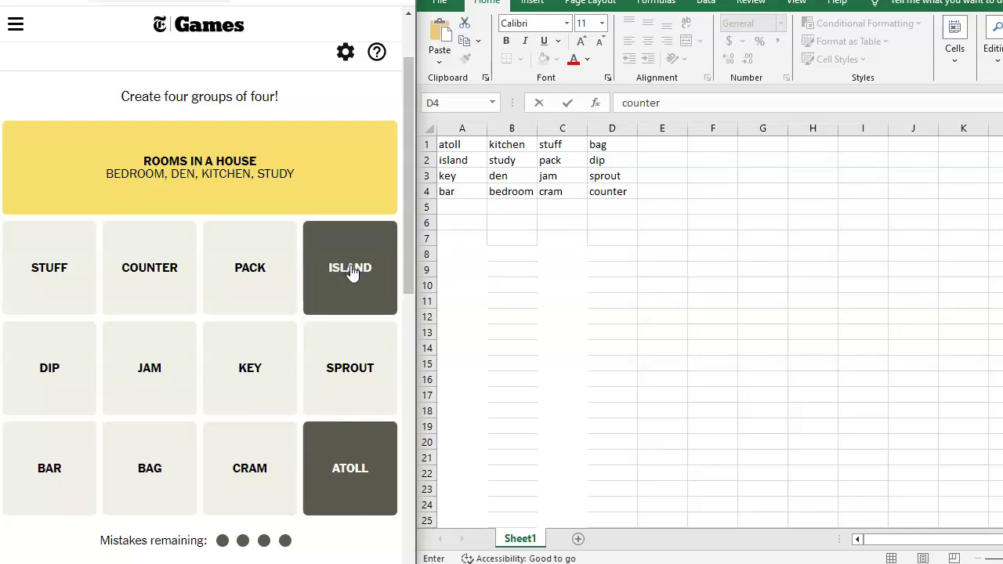
pyautogui.click(344, 342)
pyautogui.click(325, 298)
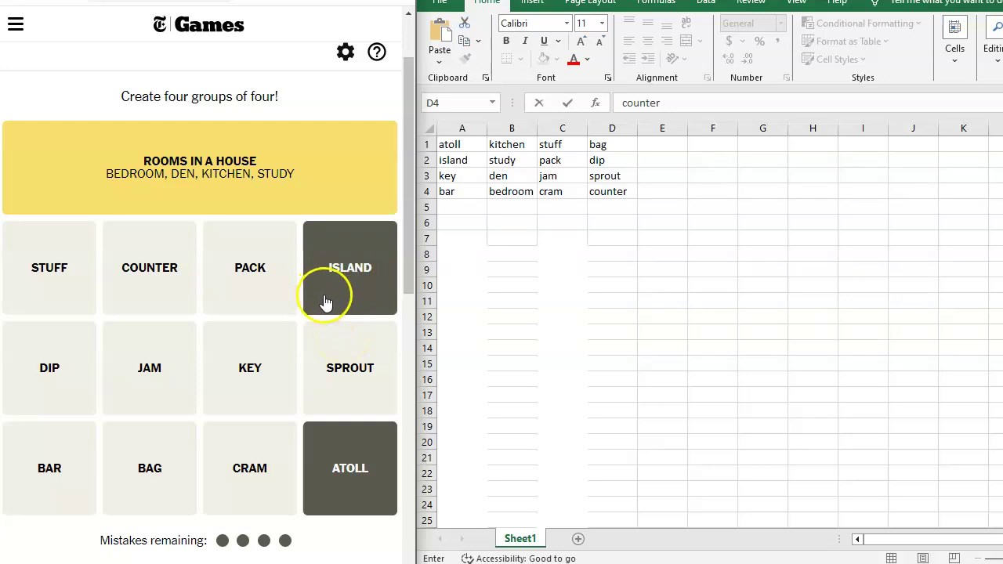
pyautogui.click(242, 366)
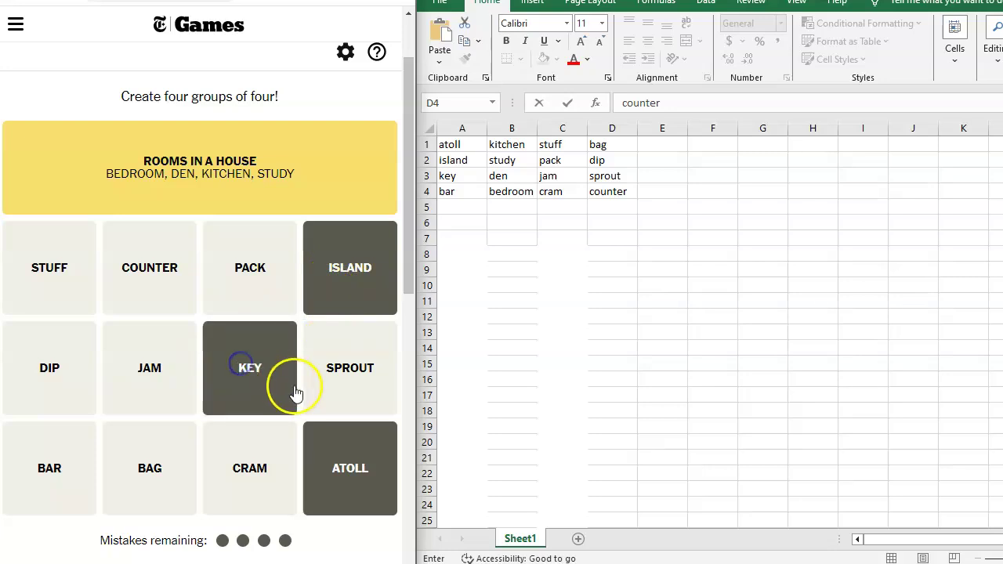
pyautogui.click(53, 470)
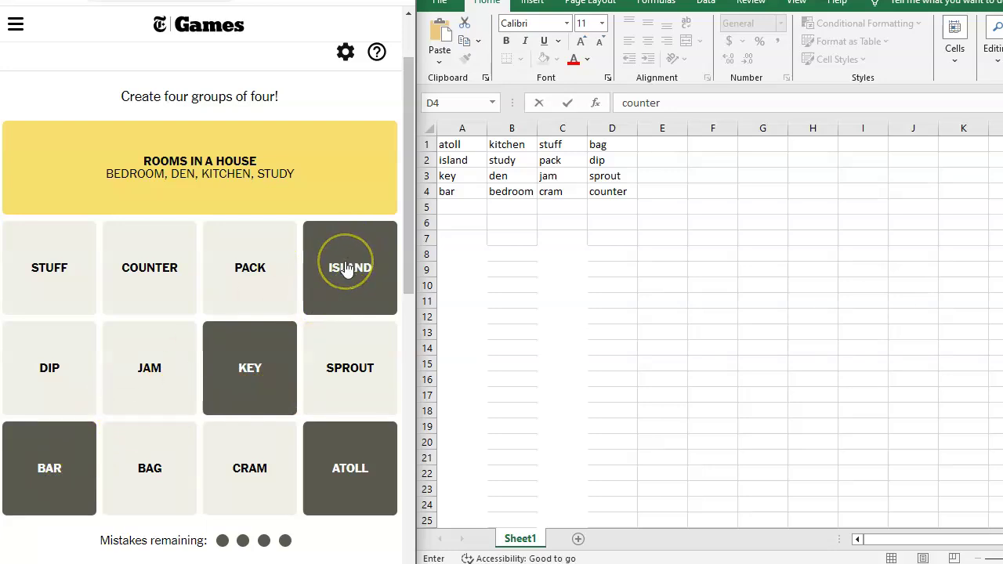
# Adjust the tile selection and submit ATOLL, ISLAND, KEY and BAR as a group.
pyautogui.click(269, 359)
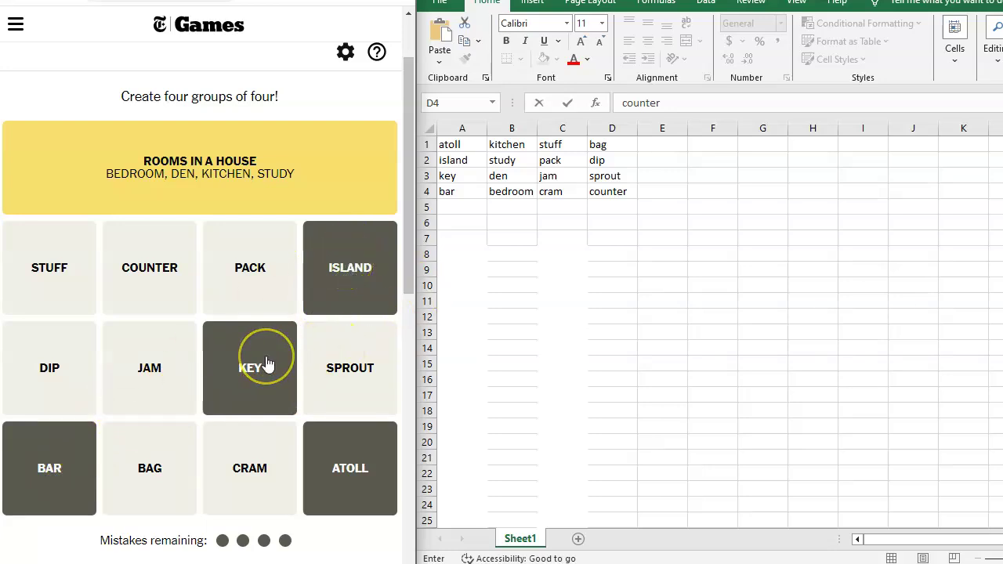
pyautogui.click(335, 475)
pyautogui.click(50, 485)
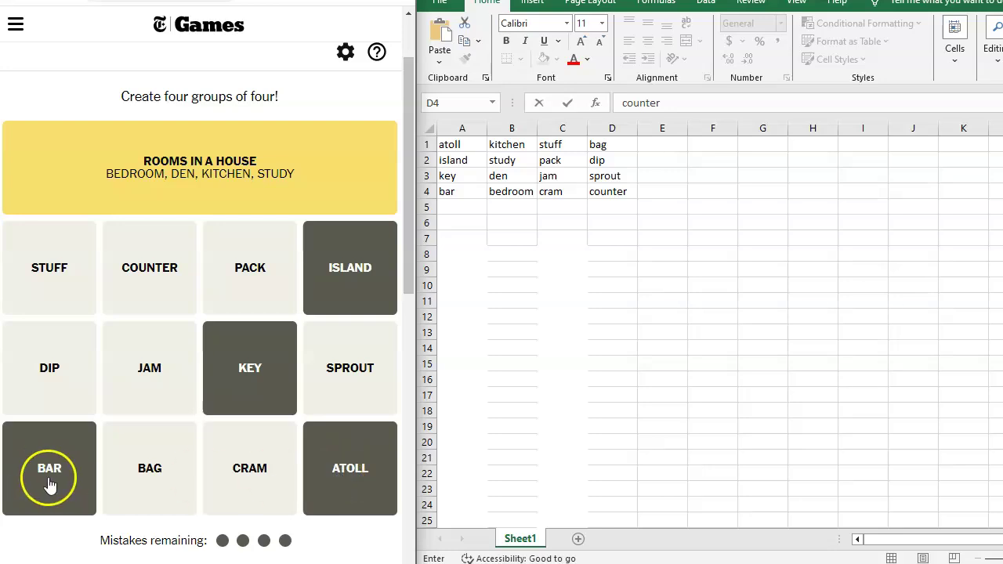
pyautogui.click(66, 261)
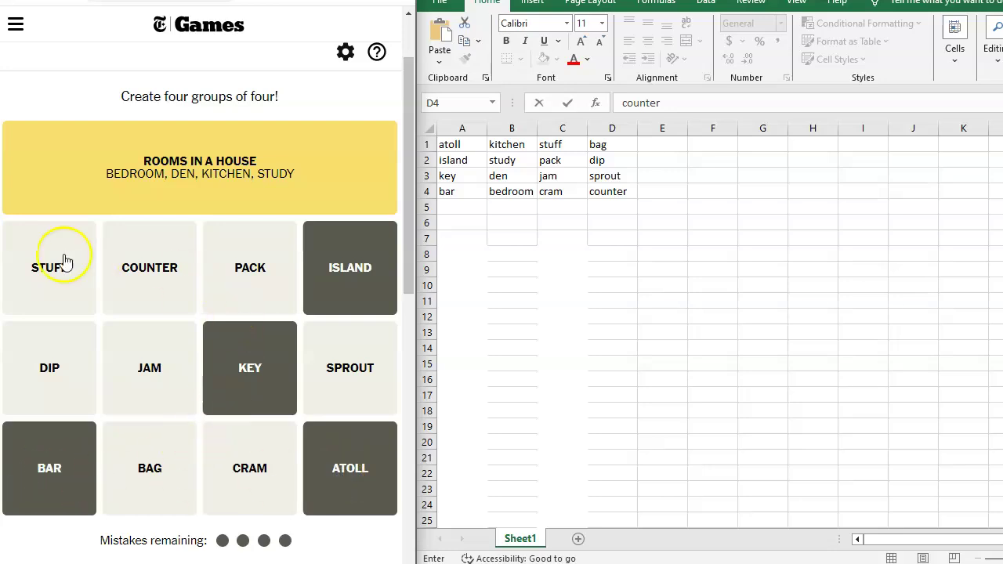
pyautogui.click(66, 469)
pyautogui.click(148, 475)
pyautogui.click(267, 476)
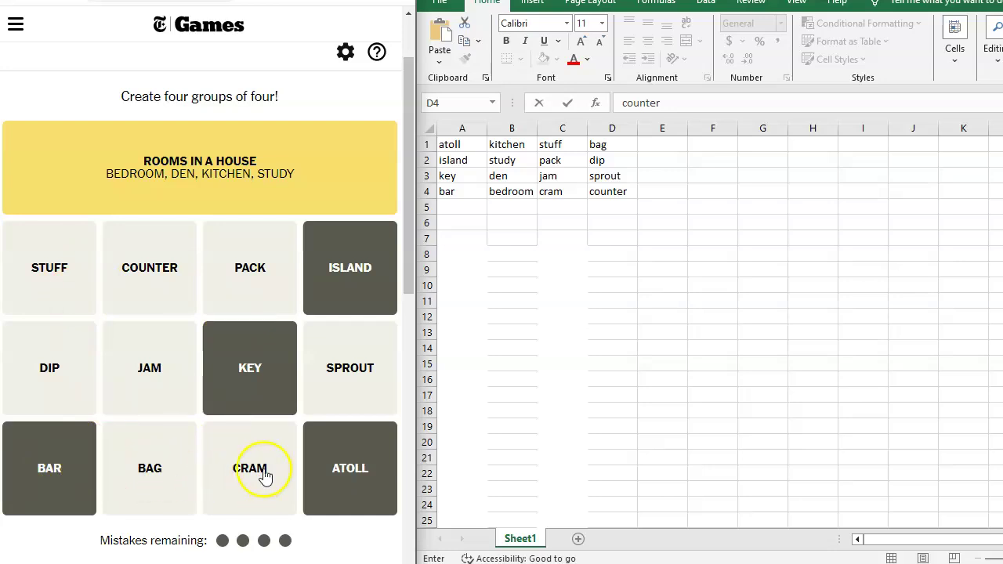
pyautogui.click(348, 371)
pyautogui.click(150, 374)
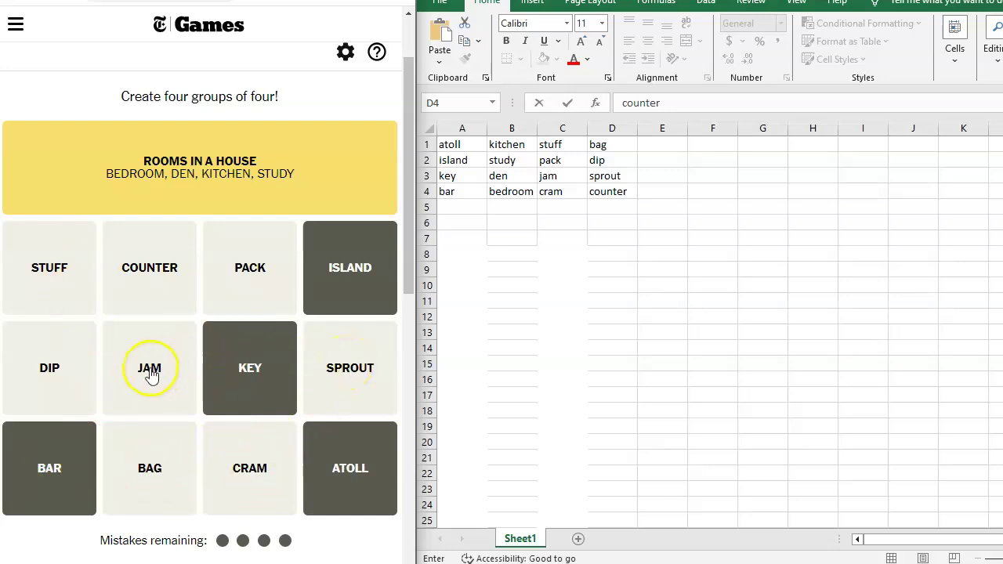
pyautogui.click(66, 386)
pyautogui.click(56, 280)
pyautogui.click(149, 285)
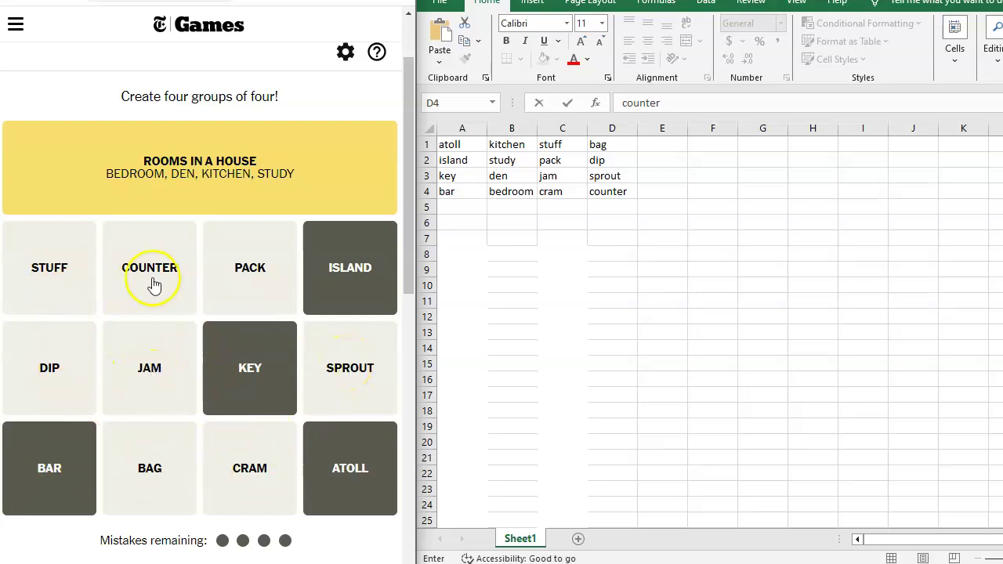
pyautogui.click(258, 294)
pyautogui.click(261, 392)
pyautogui.scroll(-2, 235, 518)
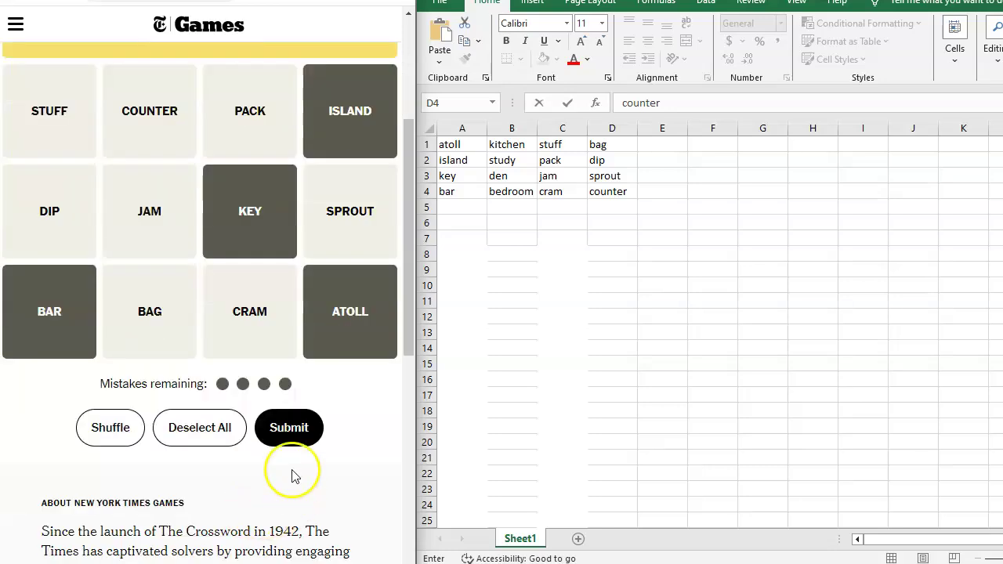
pyautogui.click(290, 428)
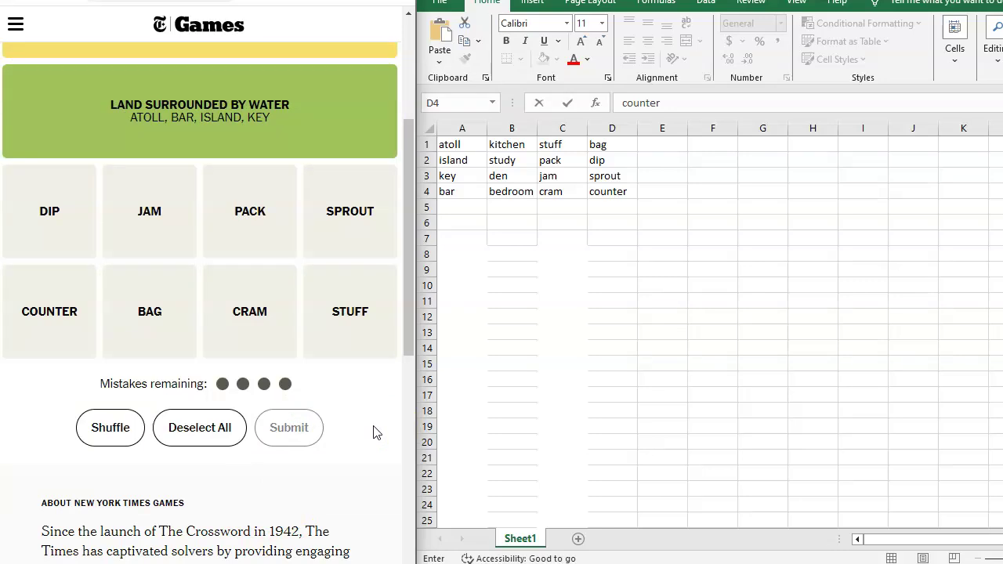
# Scroll up to view the solved yellow and green rows.
pyautogui.scroll(1, 373, 432)
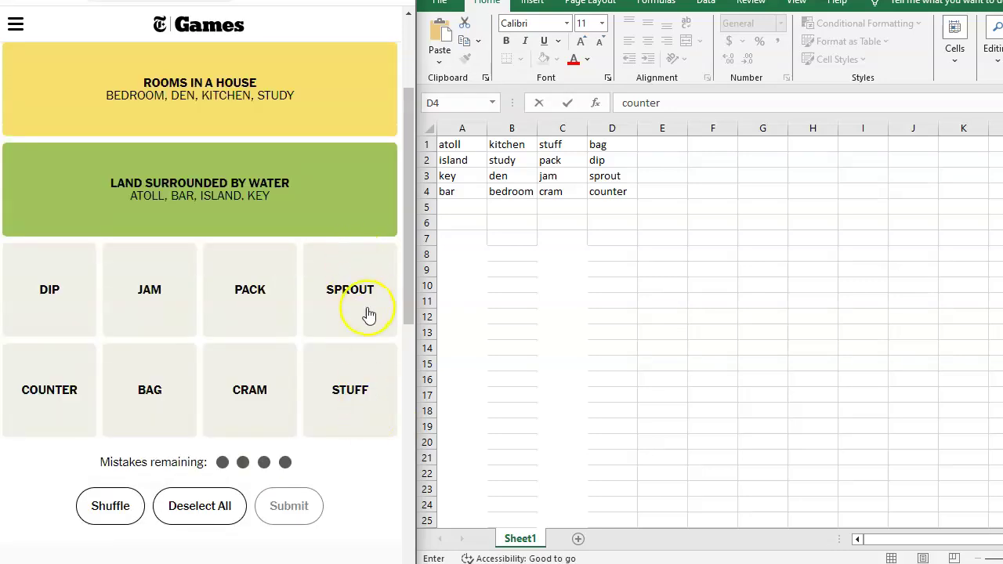
pyautogui.click(644, 163)
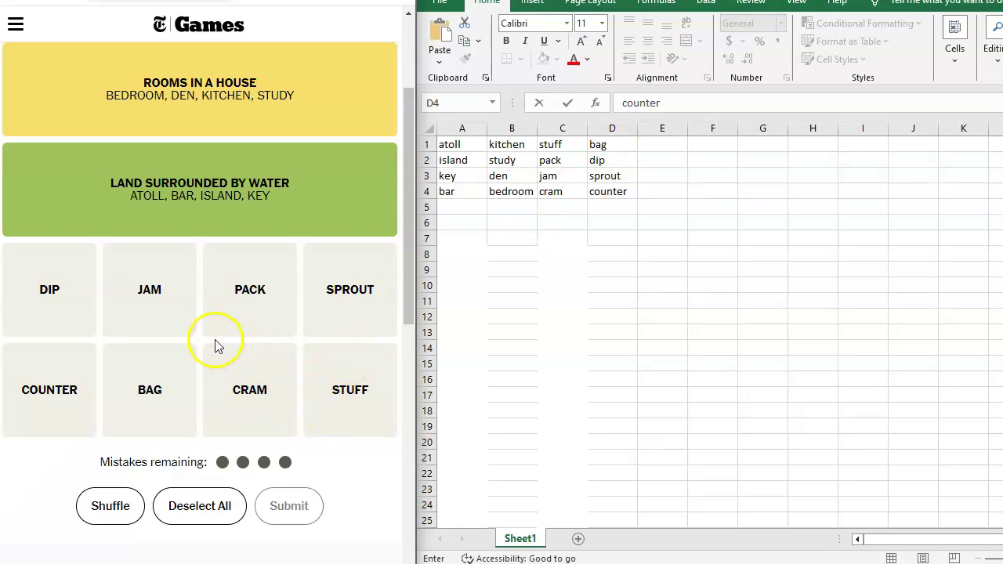
# Submit STUFF, PACK, JAM and CRAM as the Fill to Excess group.
pyautogui.click(342, 389)
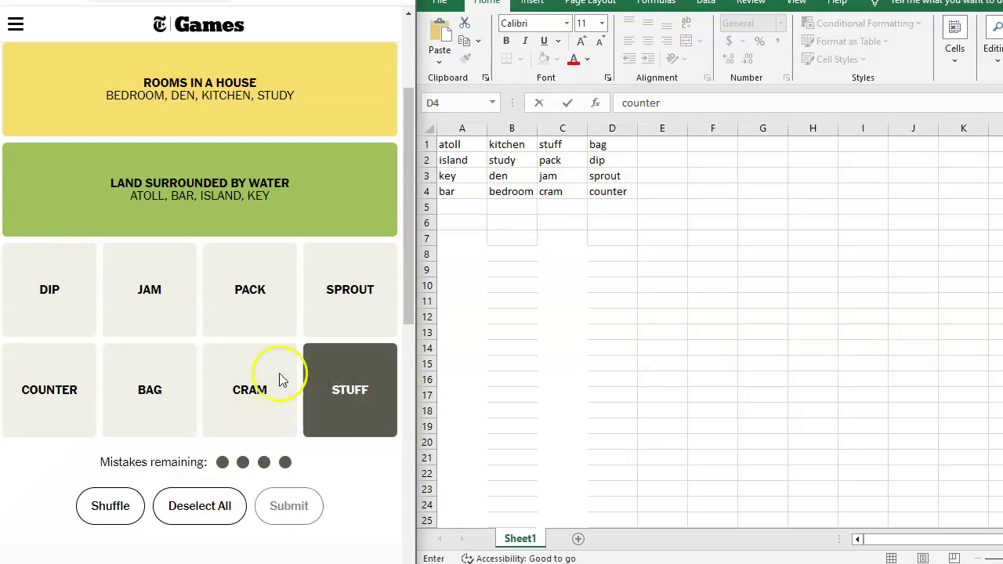
pyautogui.click(239, 292)
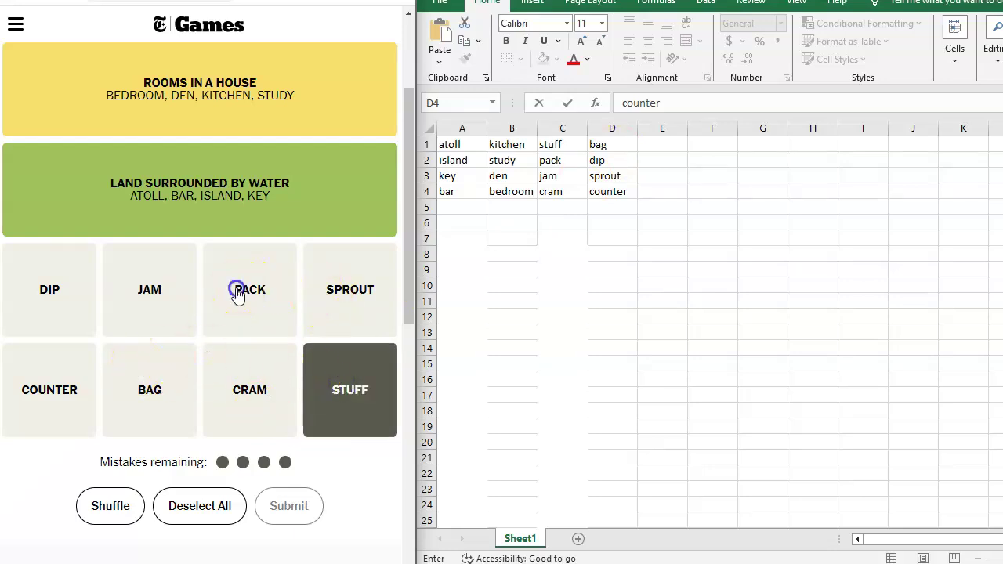
pyautogui.click(127, 291)
pyautogui.click(246, 386)
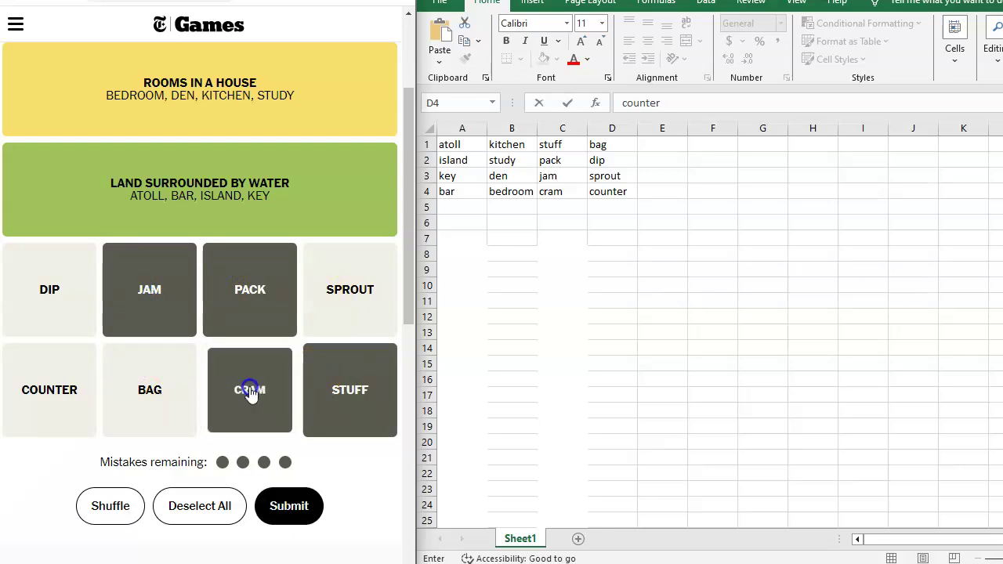
pyautogui.click(297, 498)
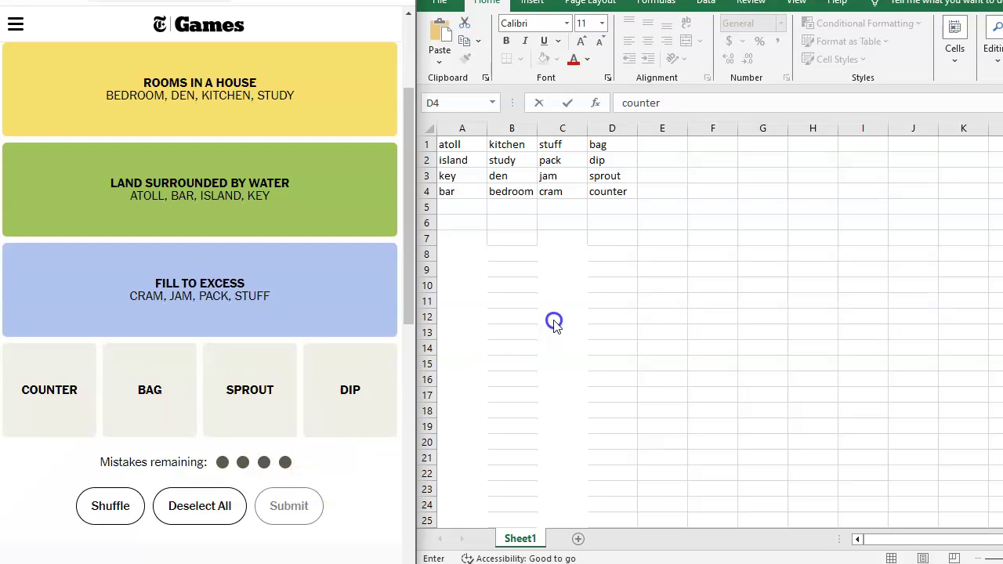
# Submit COUNTER, BAG, SPROUT and DIP as the final Bean ___ group.
pyautogui.click(55, 392)
pyautogui.click(149, 392)
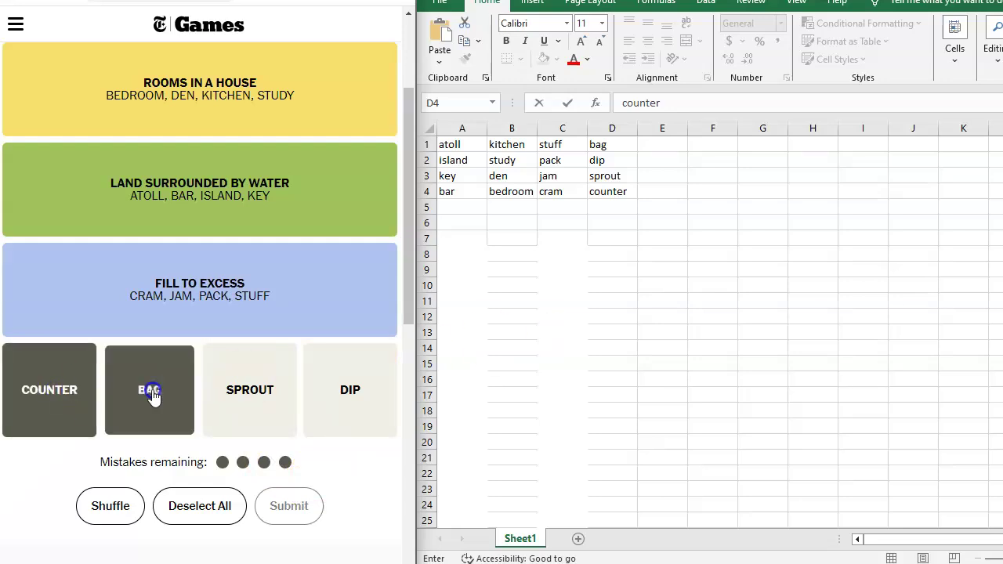
pyautogui.click(258, 393)
pyautogui.click(342, 392)
pyautogui.click(267, 510)
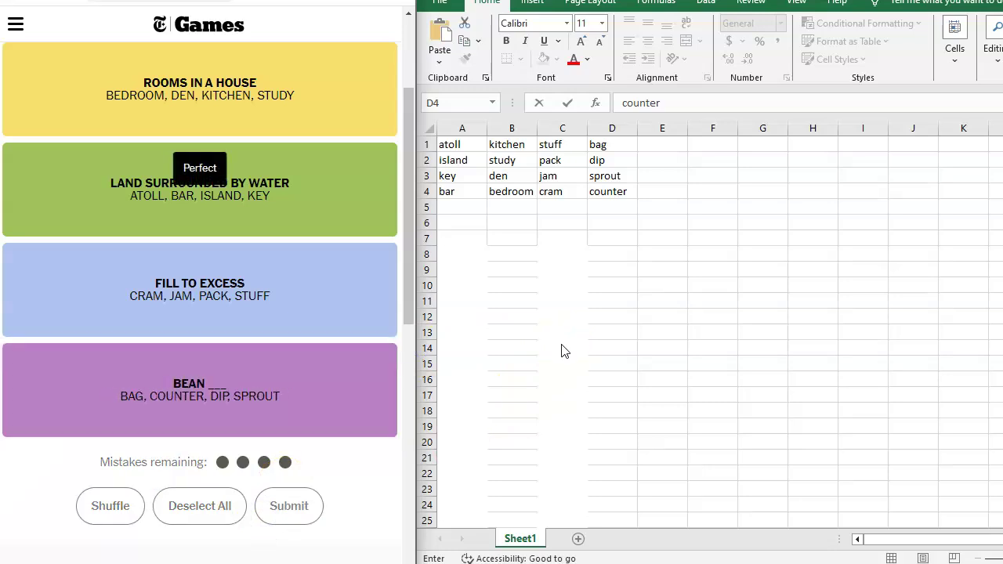
pyautogui.click(414, 136)
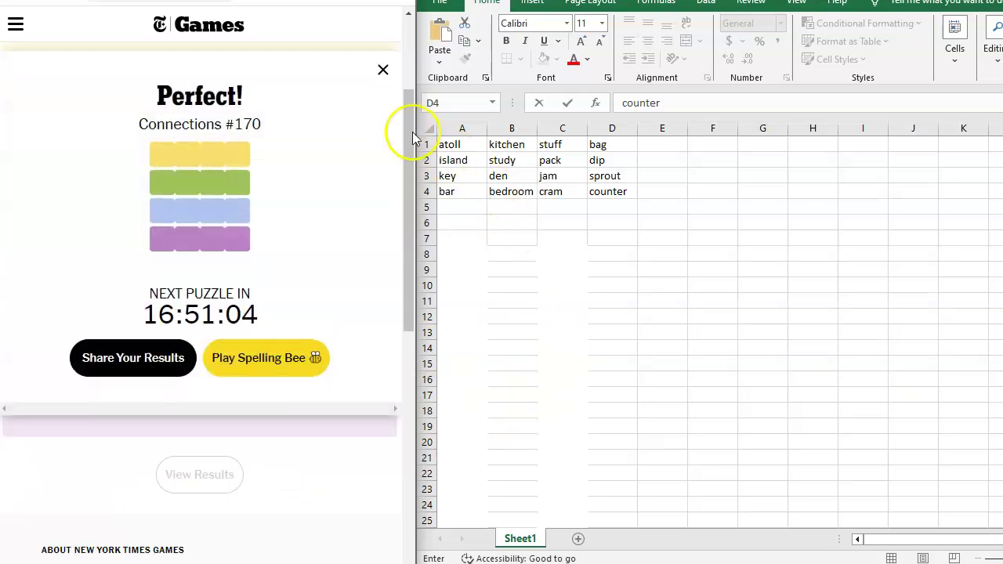
# Close the Perfect! results summary to display all four solved colour groups.
pyautogui.click(383, 70)
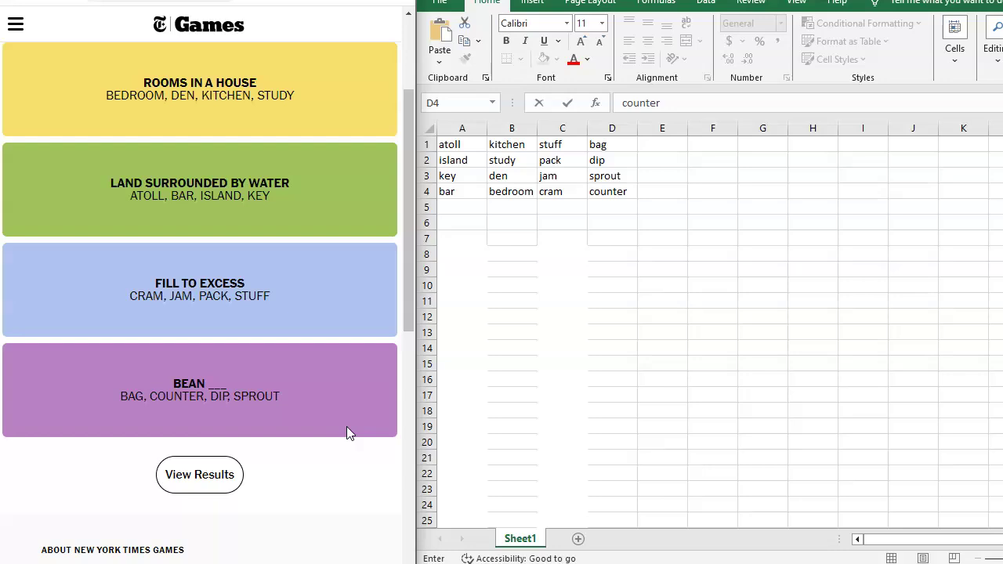
pyautogui.moveTo(145, 380); pyautogui.dragTo(224, 405)
pyautogui.click(129, 160)
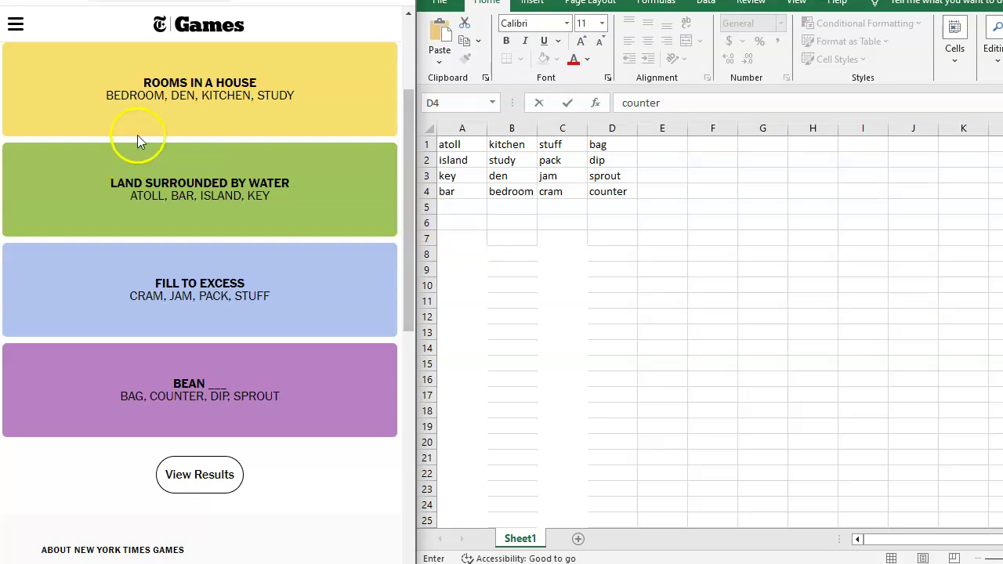